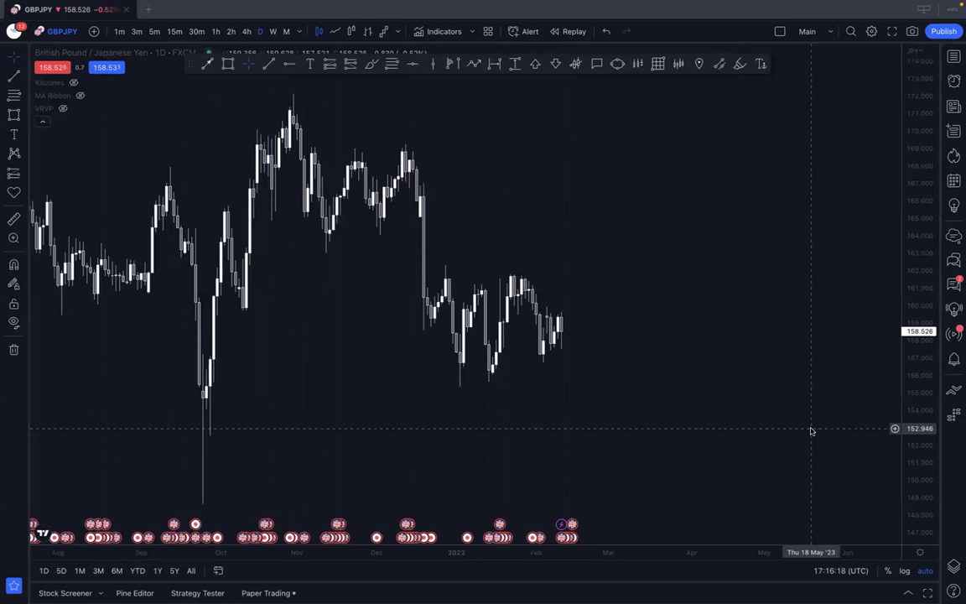
Step: Draw two wide horizontal rectangle zones in the empty space after the latest candle, at about 168.2–169.2 and 161.2–162.2
scroll(784, 405, "right", 5)
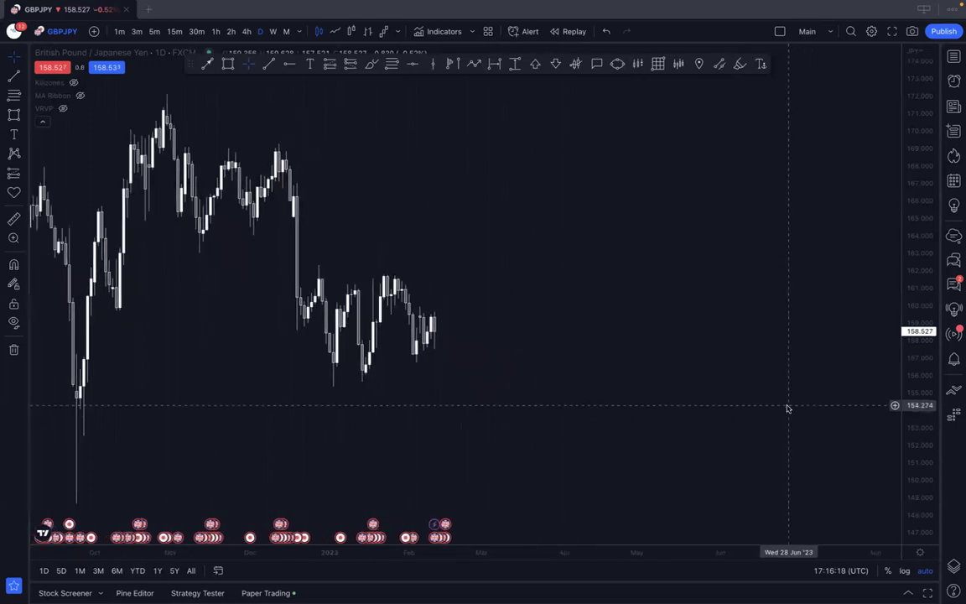
left_click(228, 64)
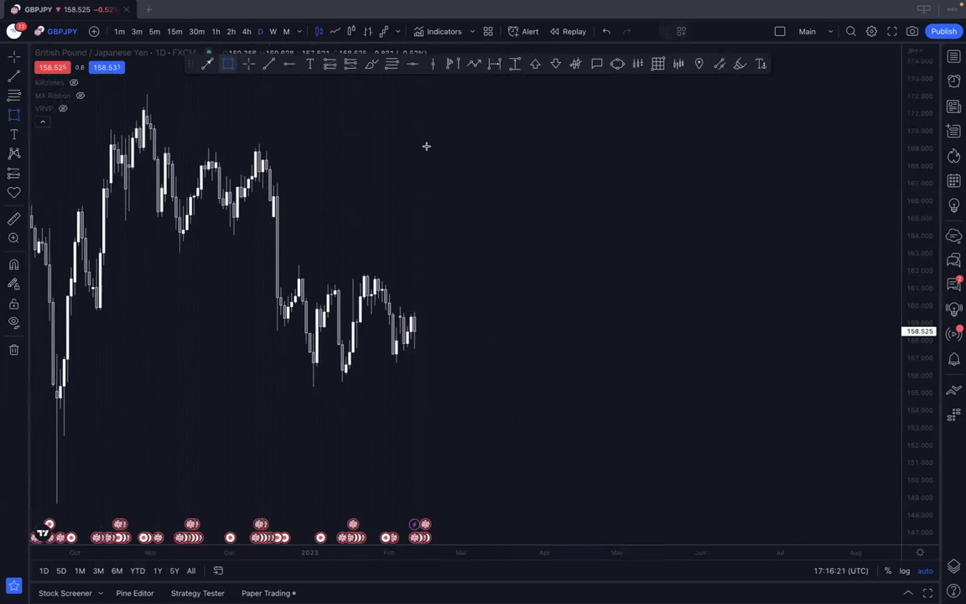
mouse_move(462, 144)
left_mouse_down()
mouse_move(712, 148)
mouse_move(733, 161)
left_mouse_up()
key("Escape")
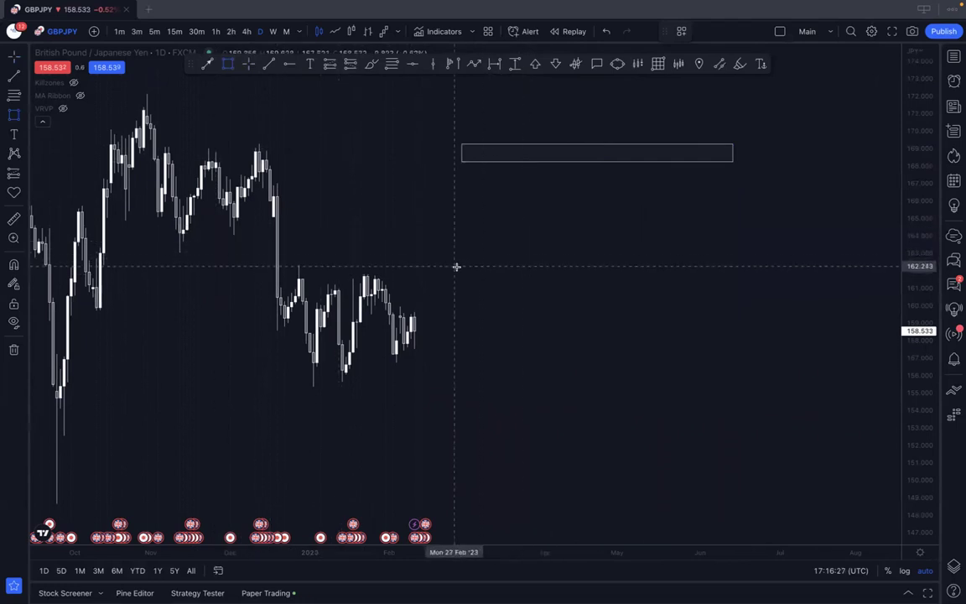
mouse_move(461, 267)
left_mouse_down()
mouse_move(672, 291)
mouse_move(731, 282)
left_mouse_up()
key("Escape")
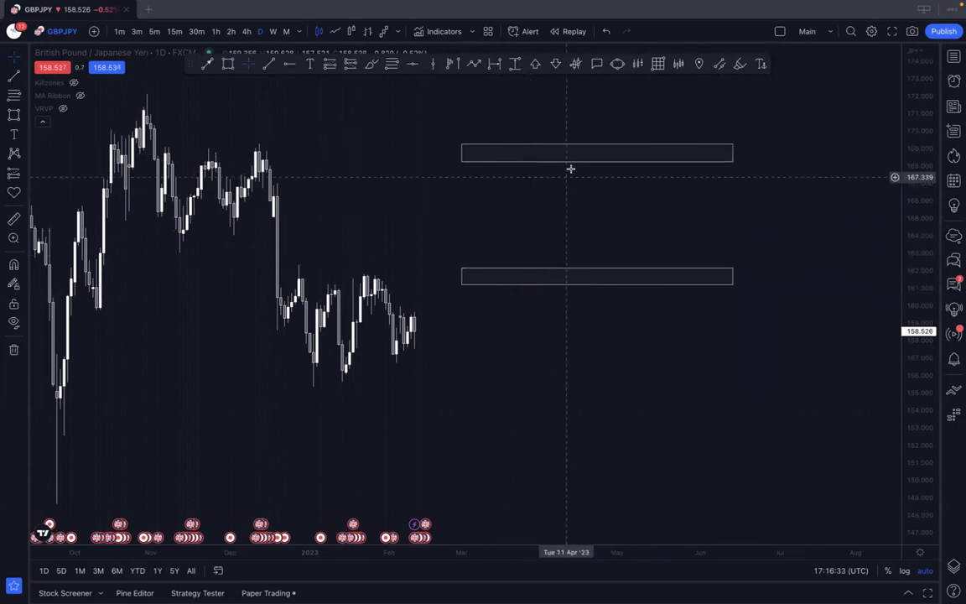
Step: Brush a rising zigzag price path through both zones and try marking a retest level with horizontal strokes and an up arrow
left_click(371, 64)
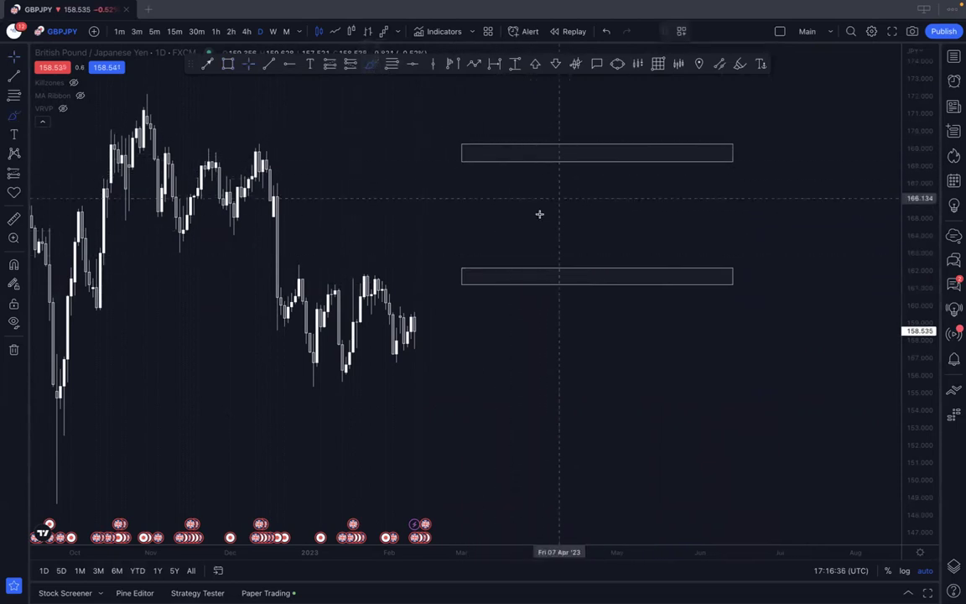
mouse_move(429, 331)
left_mouse_down()
mouse_move(459, 248)
mouse_move(483, 263)
mouse_move(522, 211)
mouse_move(592, 186)
mouse_move(642, 103)
mouse_move(681, 125)
mouse_move(716, 77)
left_mouse_up()
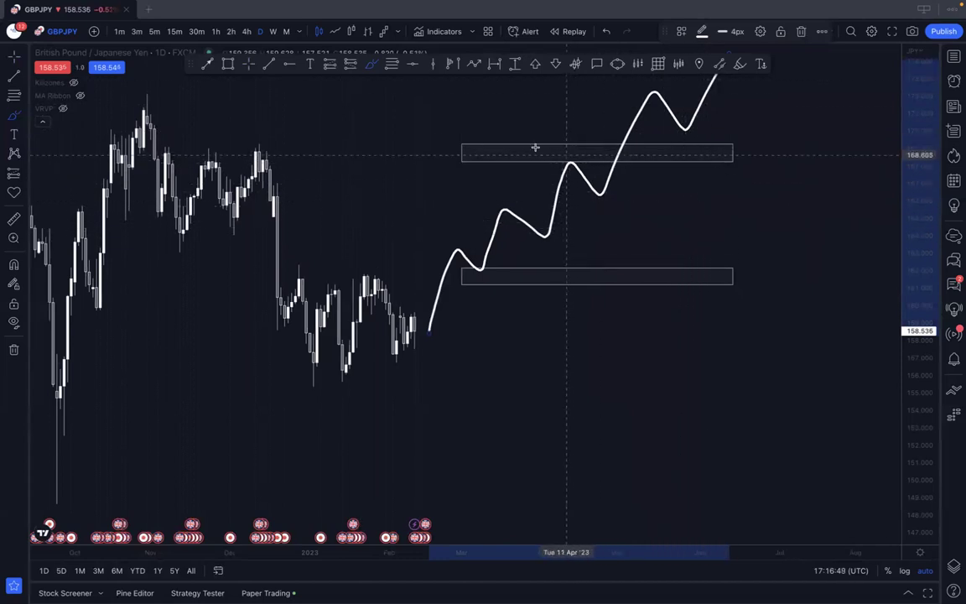
left_click_drag(478, 201, 615, 200)
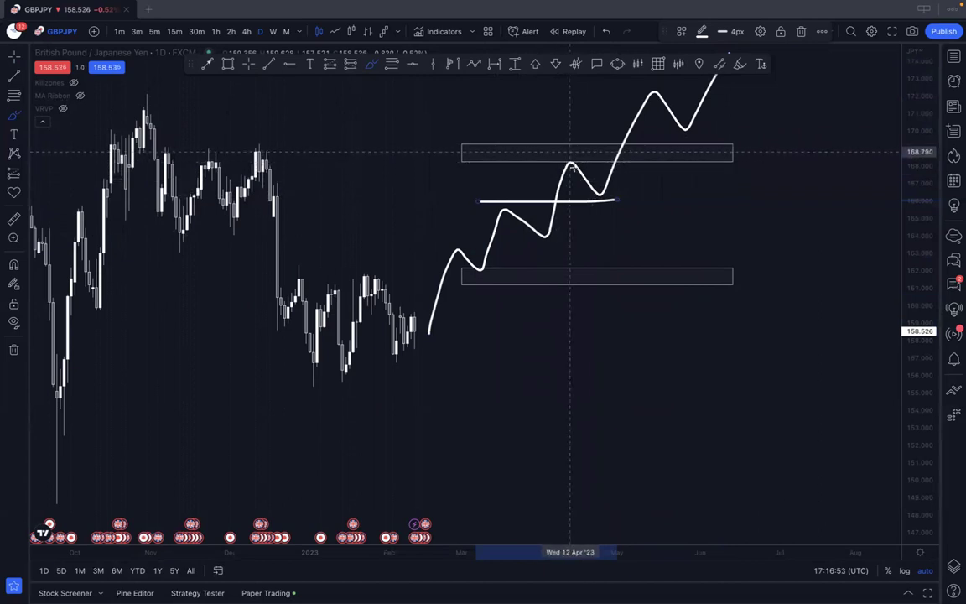
left_click_drag(474, 206, 618, 199)
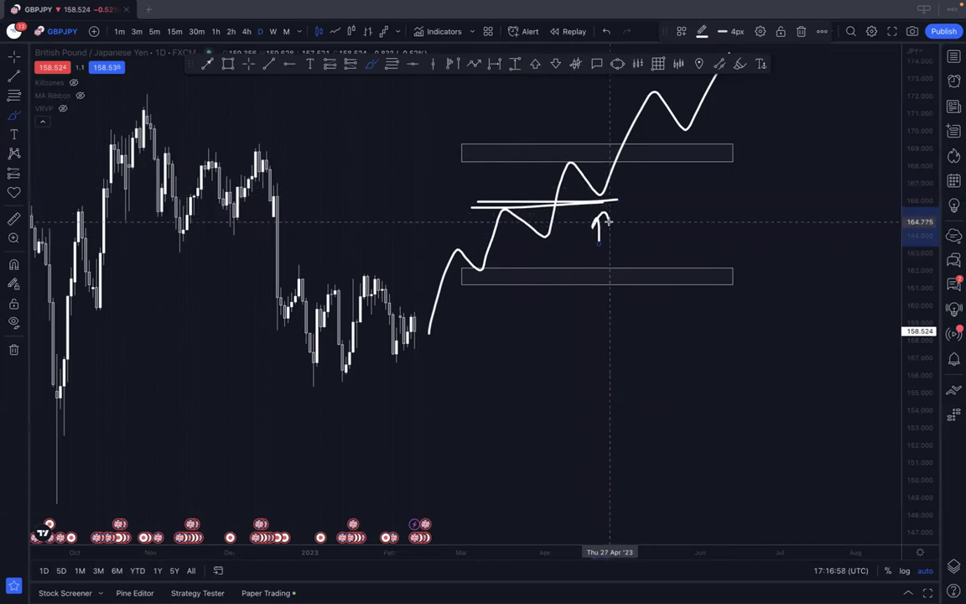
key("super")
key("ctrl+z")
key("ctrl+z")
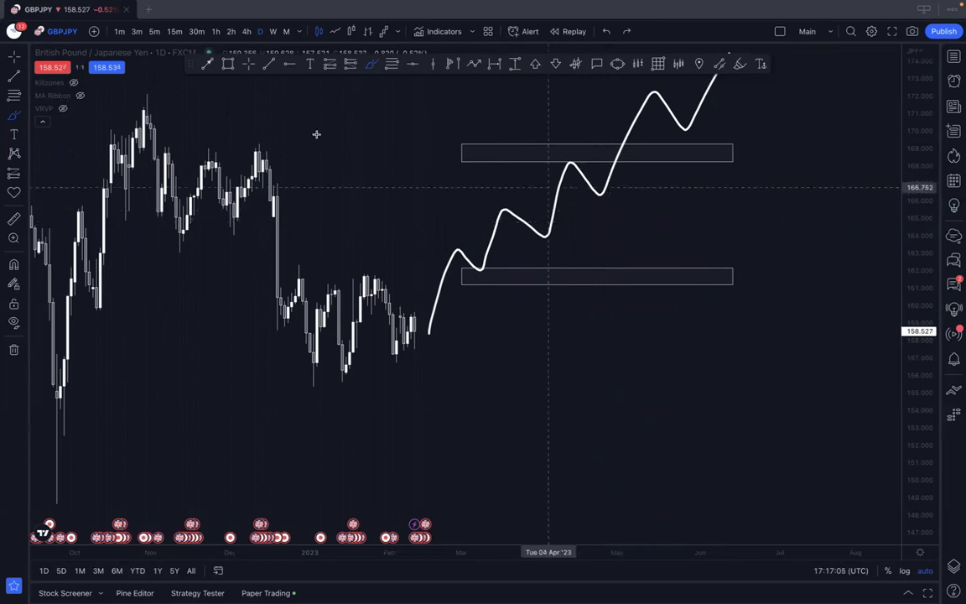
Step: Add a text note beside the zones with the lines Direction and Levels, a blank line, and Entry
left_click(309, 65)
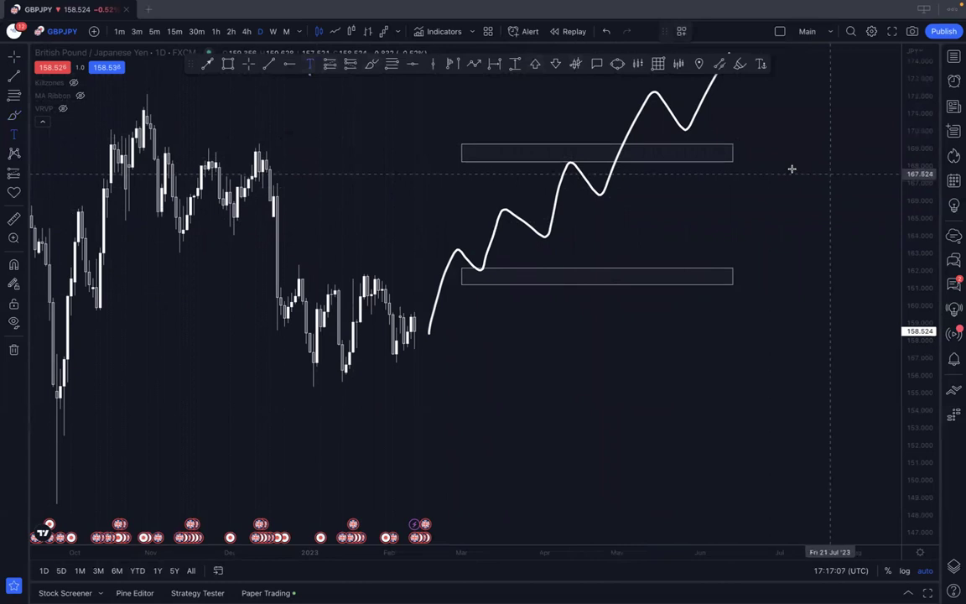
left_click(792, 169)
type("Direction")
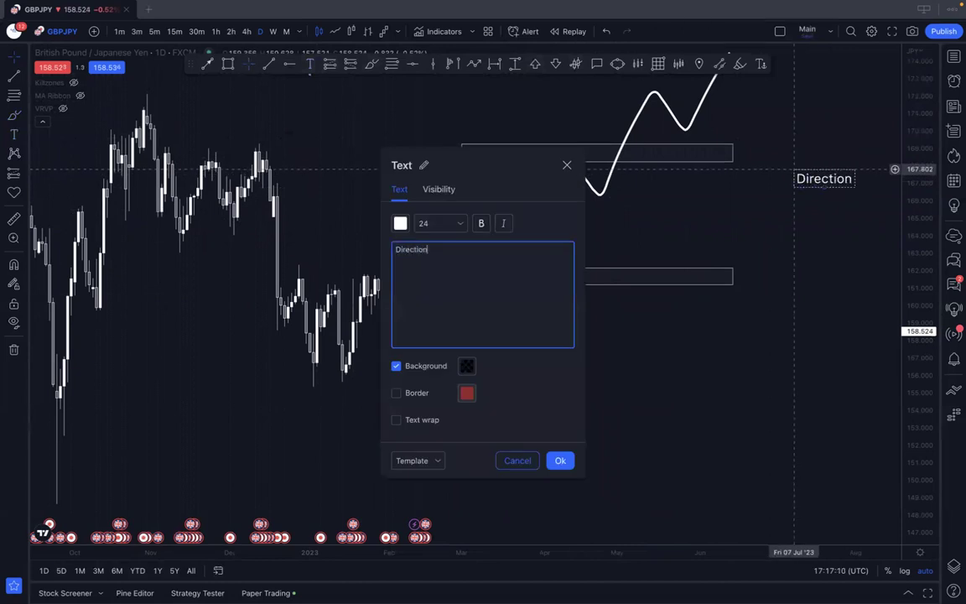
key("Return")
type("Levels")
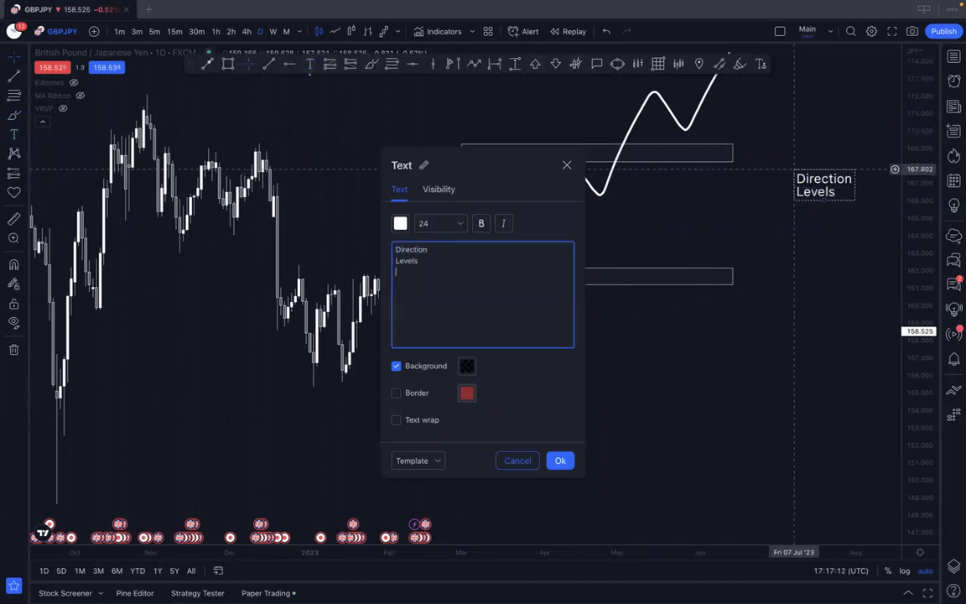
key("Return")
type("Entry")
left_click(424, 260)
key("Return")
key("Return")
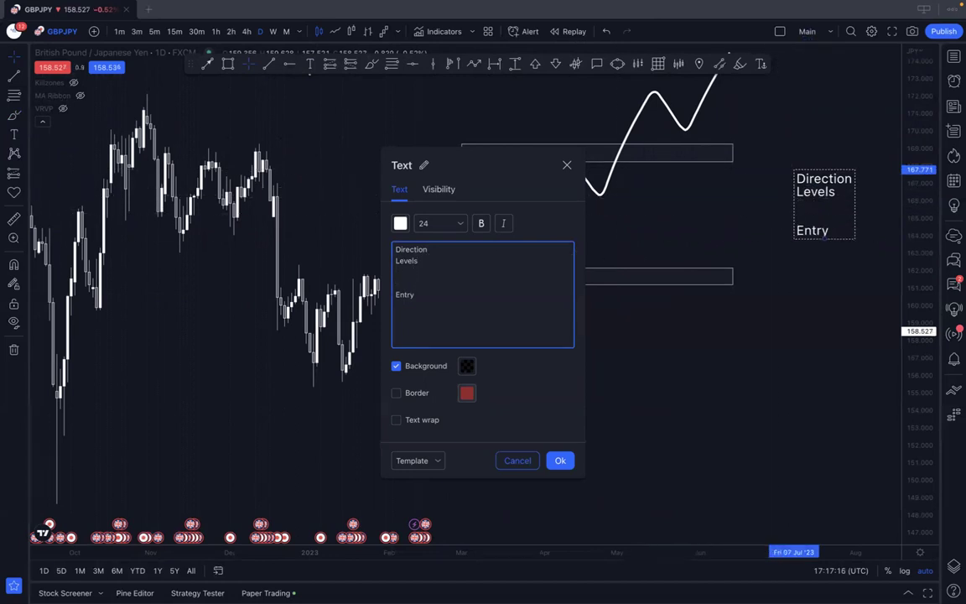
key("BackSpace")
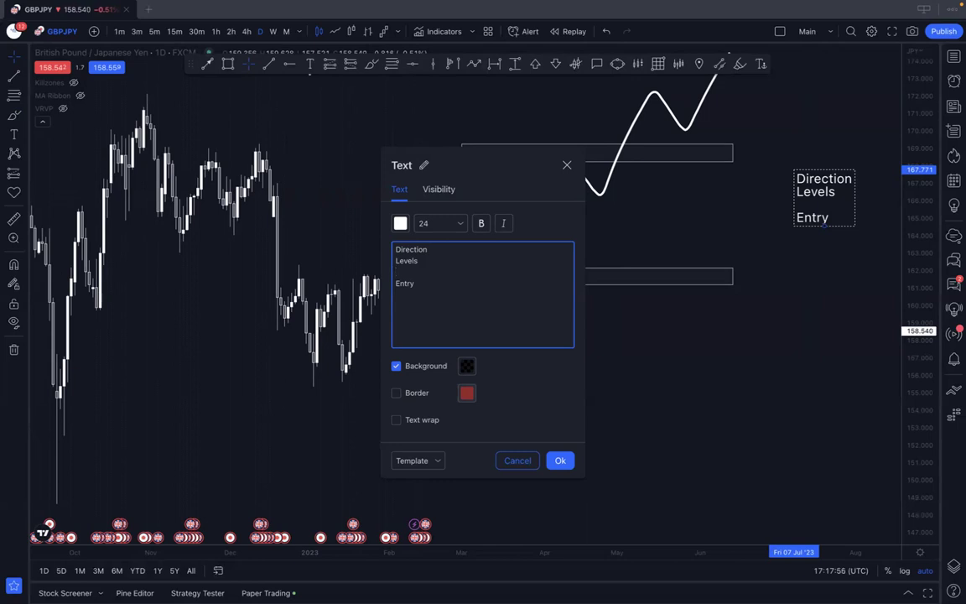
Step: Try adding a dash after Levels in the note, and discard the note by clearing all its text
left_click(439, 249)
type("-")
key("BackSpace")
key("BackSpace")
left_click(442, 258)
type("-")
left_click(430, 282)
left_click_drag(430, 283, 377, 224)
left_click(395, 250)
key("ctrl+a")
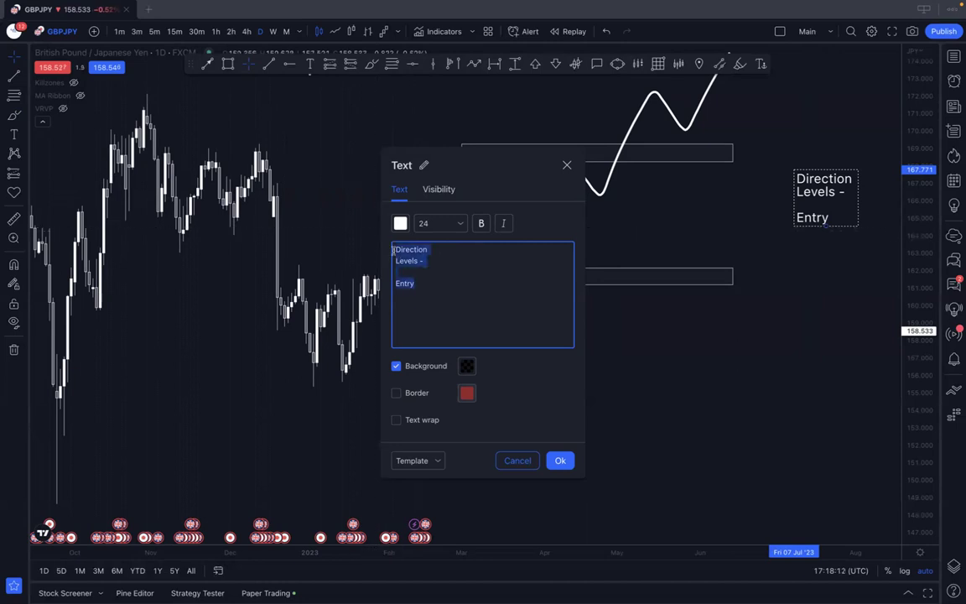
key("BackSpace")
left_click(589, 466)
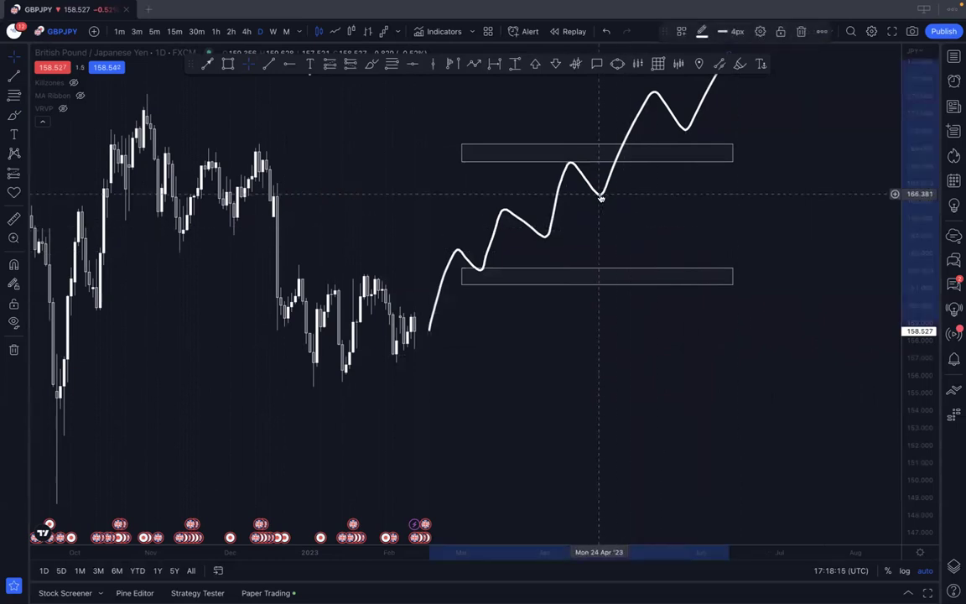
Step: Undo the zigzag path and brush a short rising stroke into the start of the upper zone
key("ctrl+z")
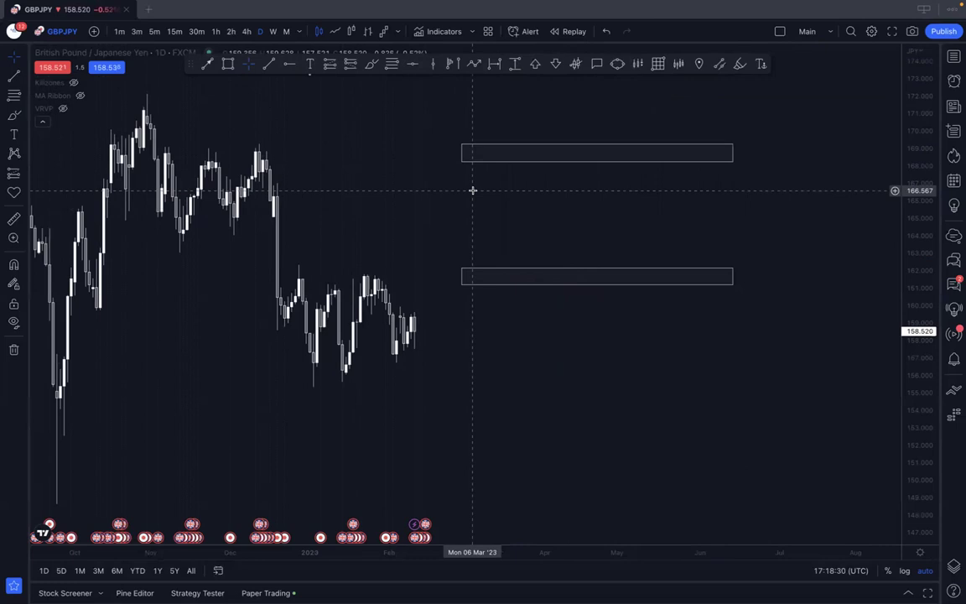
left_click(371, 64)
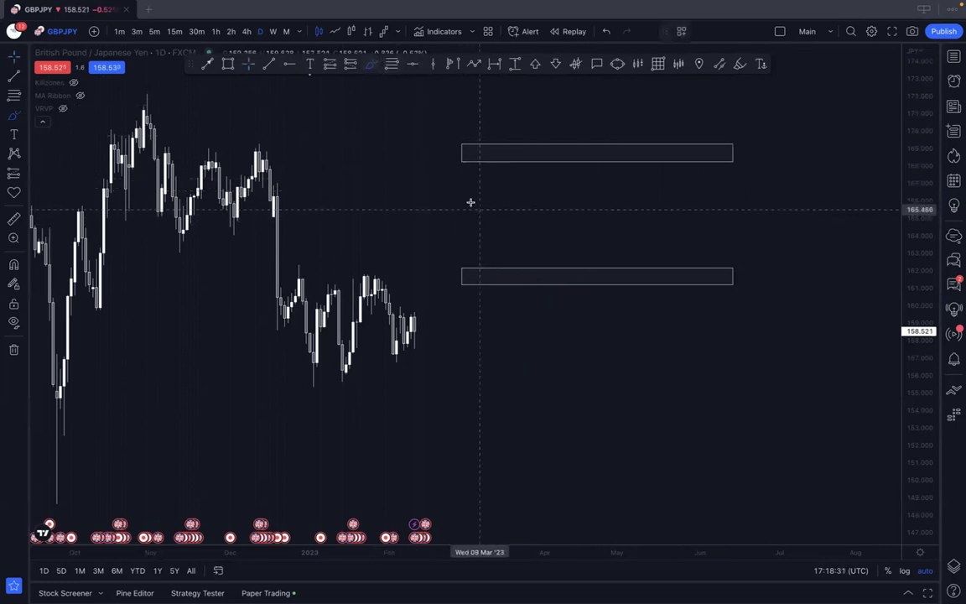
left_click_drag(470, 199, 492, 152)
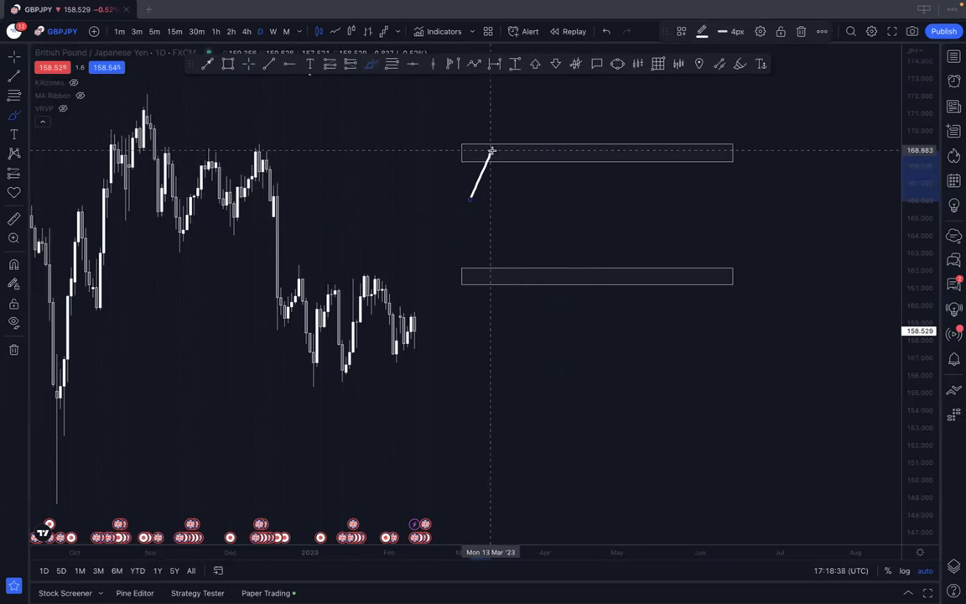
Step: Try brushing a reversal arrow down to the lower zone and a zigzag breaking above the upper zone, undoing each
mouse_move(491, 152)
left_mouse_down()
mouse_move(502, 148)
mouse_move(555, 283)
mouse_move(545, 274)
mouse_move(558, 260)
left_mouse_up()
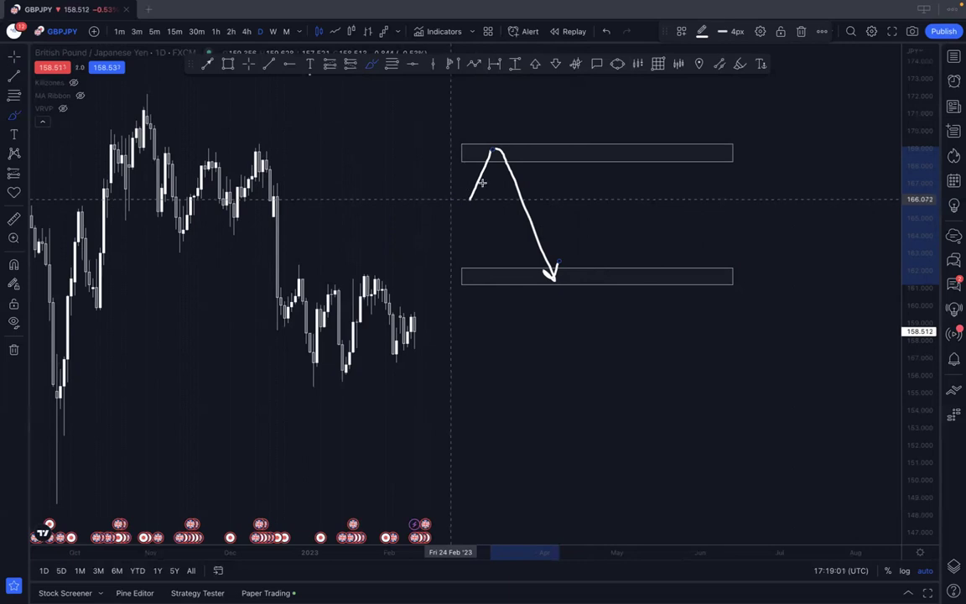
key("ctrl+z")
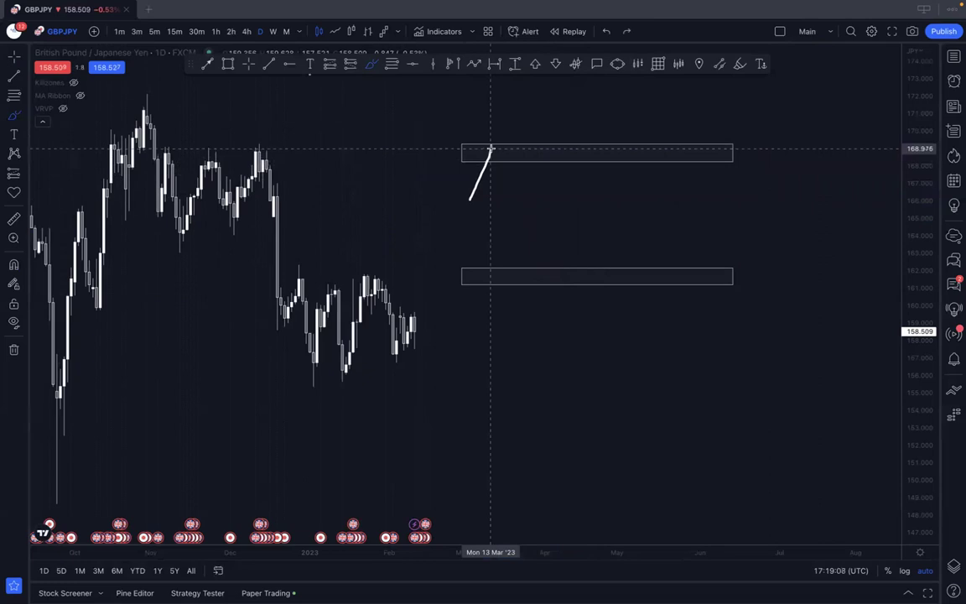
mouse_move(491, 151)
left_mouse_down()
mouse_move(520, 194)
mouse_move(536, 108)
mouse_move(577, 139)
mouse_move(587, 80)
left_mouse_up()
left_click_drag(521, 265, 537, 267)
key("ctrl+z")
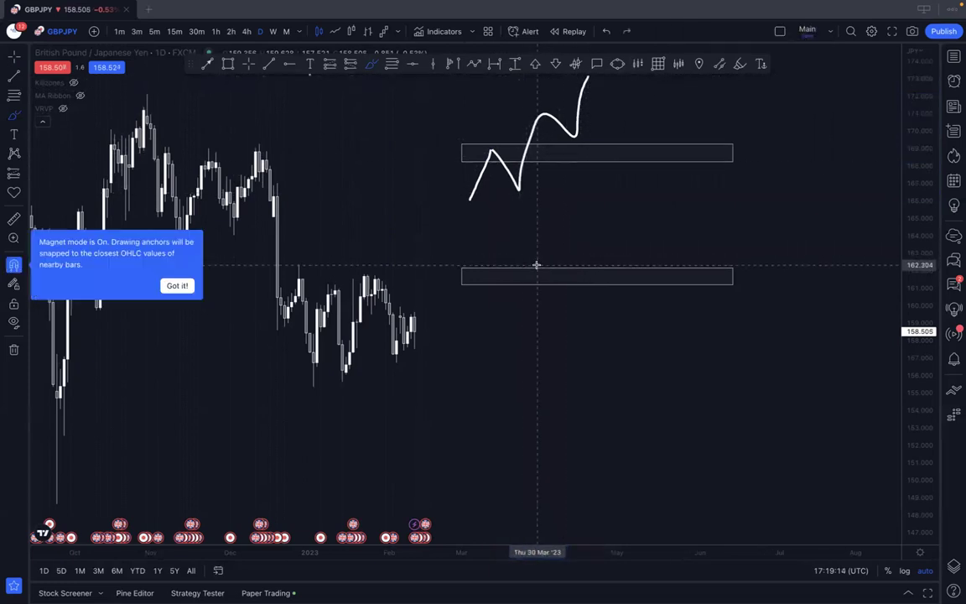
key("ctrl+z")
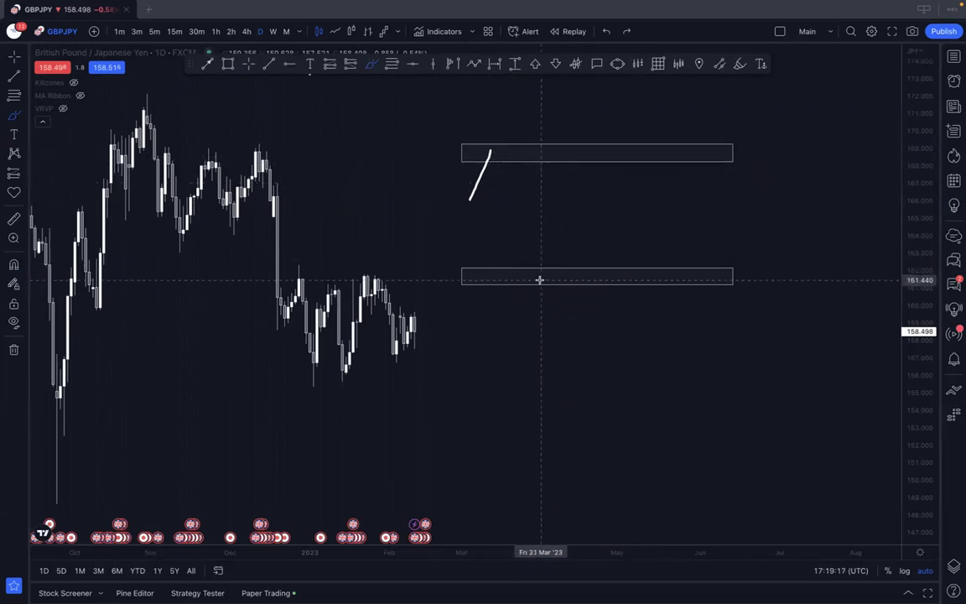
Step: Brush a lead-in and a falling leg around the rising stroke, and mark the swing's base and peak with horizontal lines
mouse_move(436, 249)
left_mouse_down()
mouse_move(445, 211)
mouse_move(468, 198)
mouse_move(488, 151)
mouse_move(508, 196)
left_mouse_up()
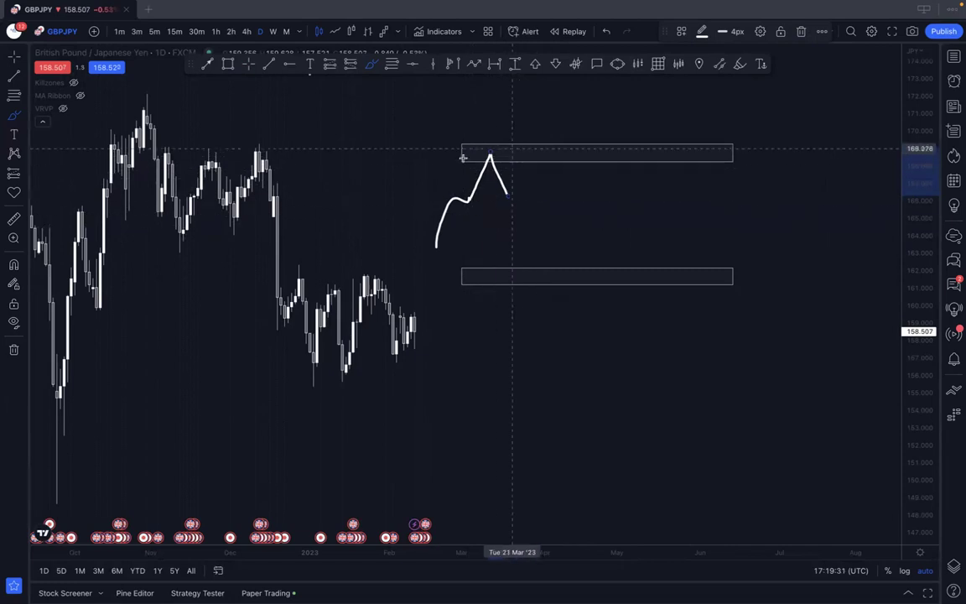
left_click_drag(466, 196, 507, 197)
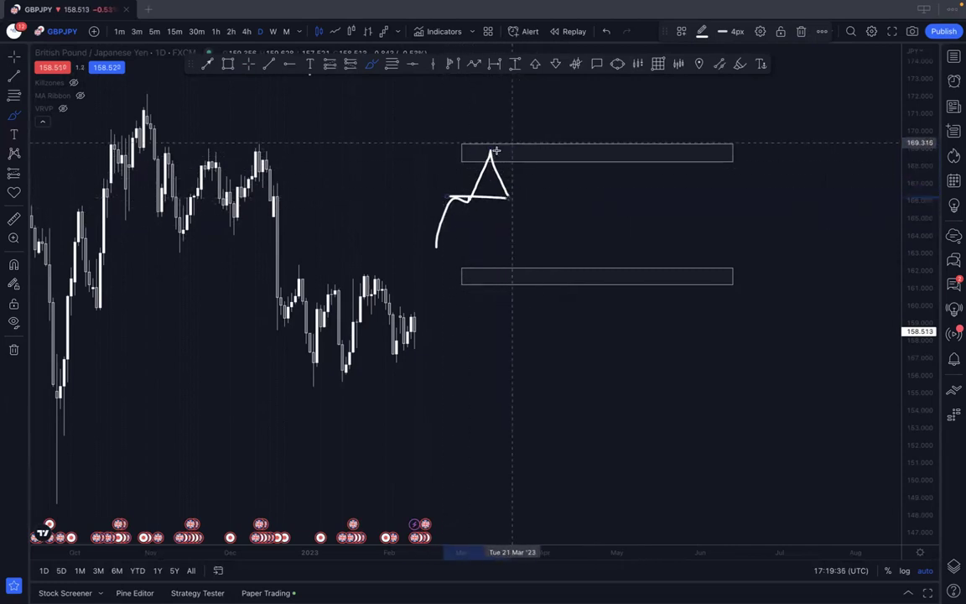
left_click_drag(471, 151, 508, 151)
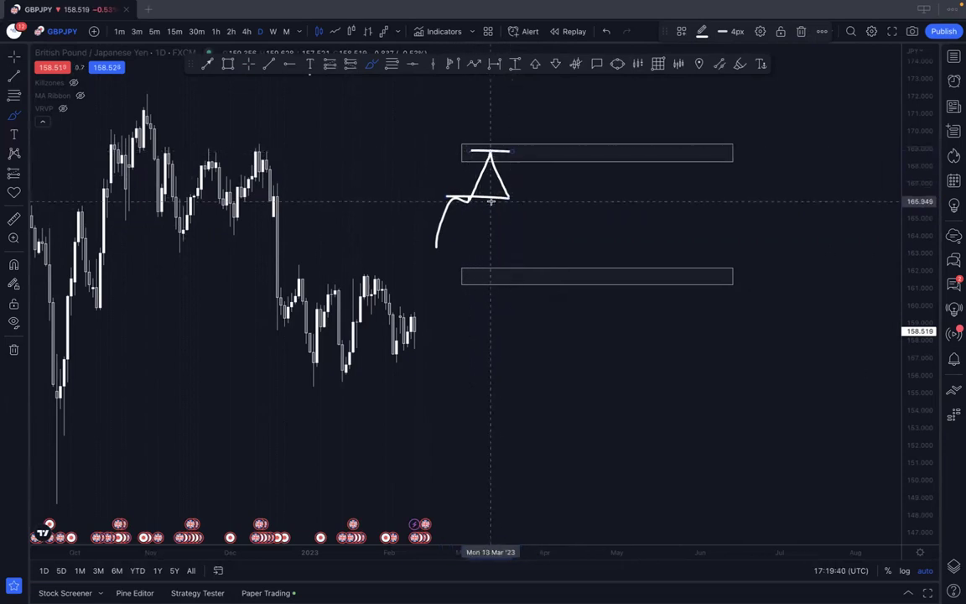
Step: Try brushing branching scenarios from the pullback, one upward, one dipping before rallying and one continuing below the lower zone, and undo them
left_click_drag(514, 195, 551, 125)
mouse_move(517, 201)
left_mouse_down()
mouse_move(545, 245)
mouse_move(610, 74)
left_mouse_up()
left_click_drag(550, 245, 584, 299)
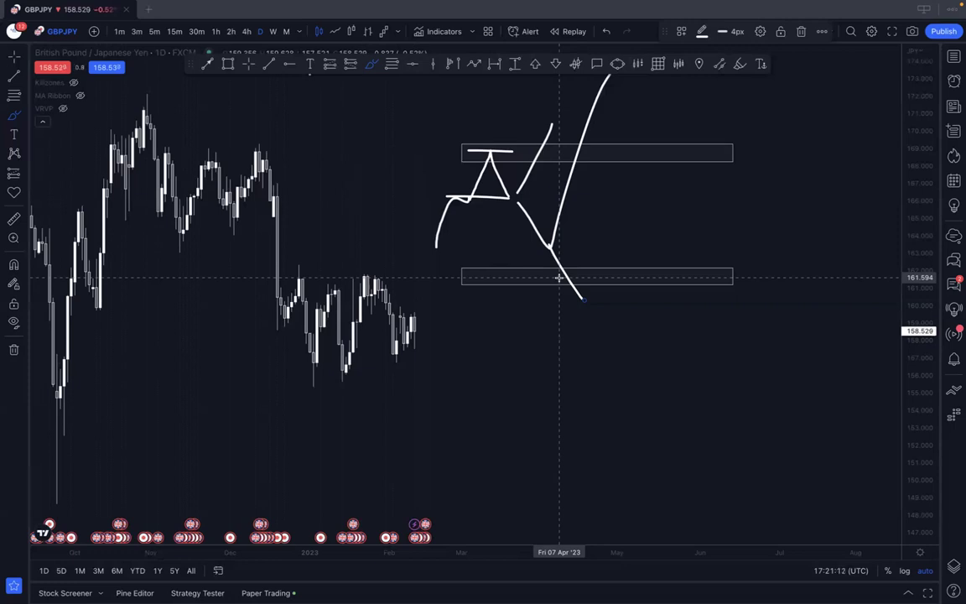
key("ctrl+z")
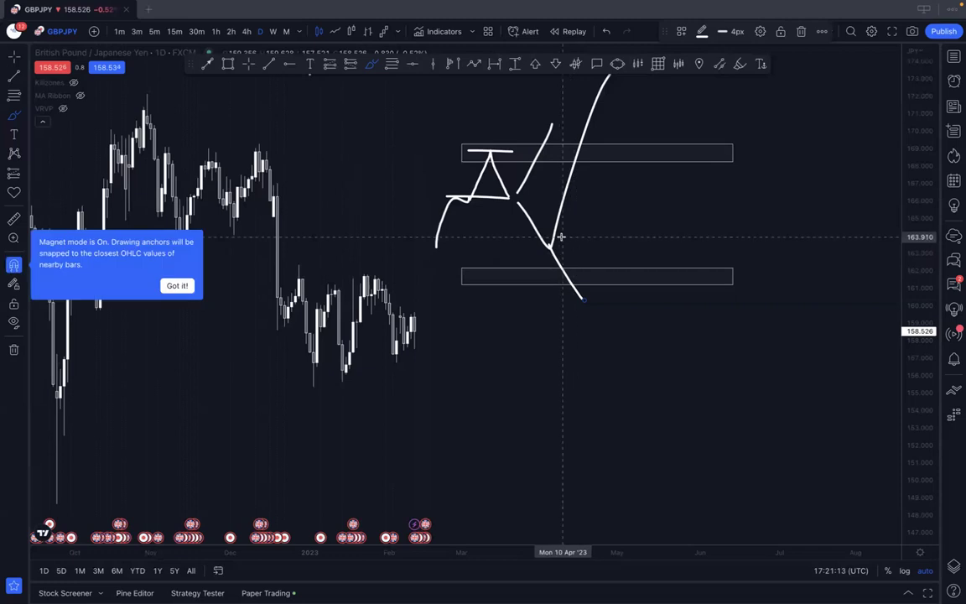
key("ctrl+z")
key("ctrl+z")
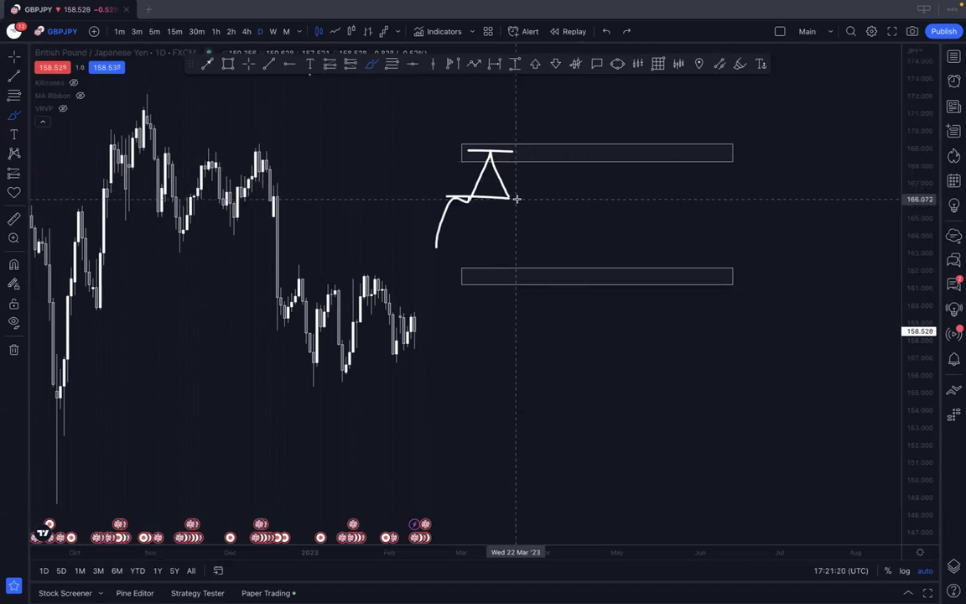
Step: Draw a rectangle support zone across the recent lows at about 155.2–156.2, from mid-October to past the latest candle
scroll(385, 261, "left", 4)
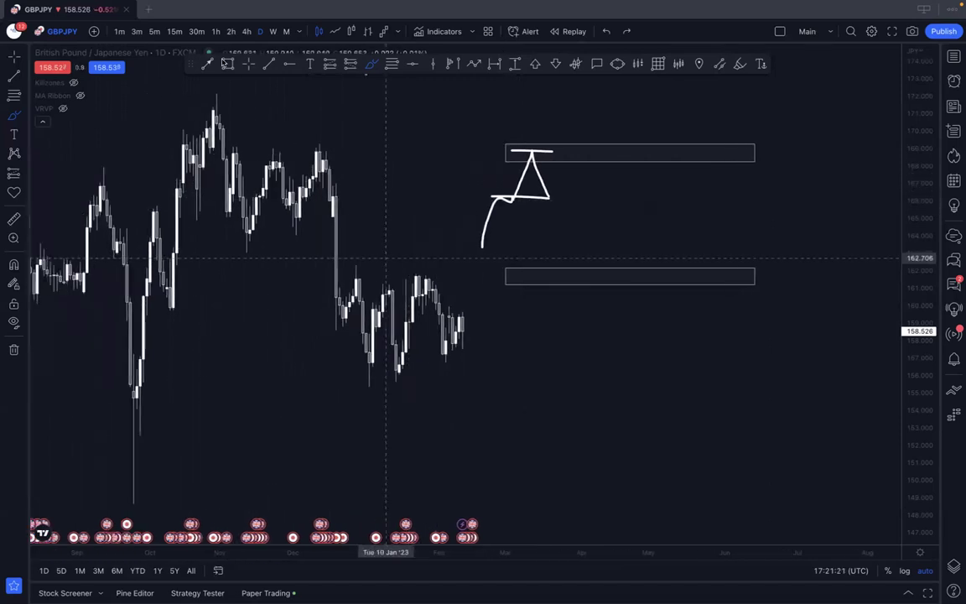
left_click(227, 63)
left_click(197, 373)
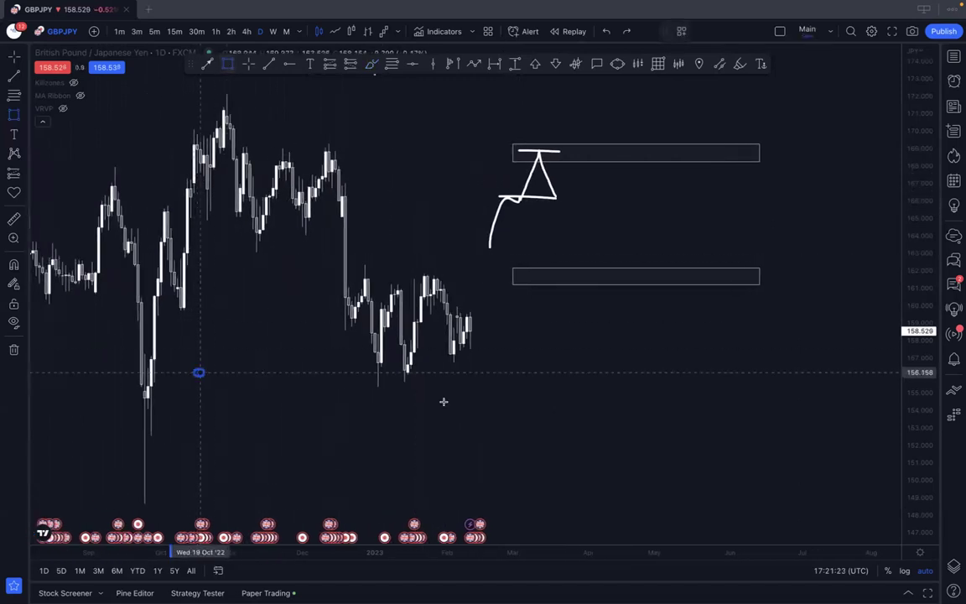
left_click(497, 389)
Step: Draw a rectangle resistance zone over the recent highs from 9 Nov '22 to 22 Feb '23, spanning 162.675 to 161.347
left_click(393, 256)
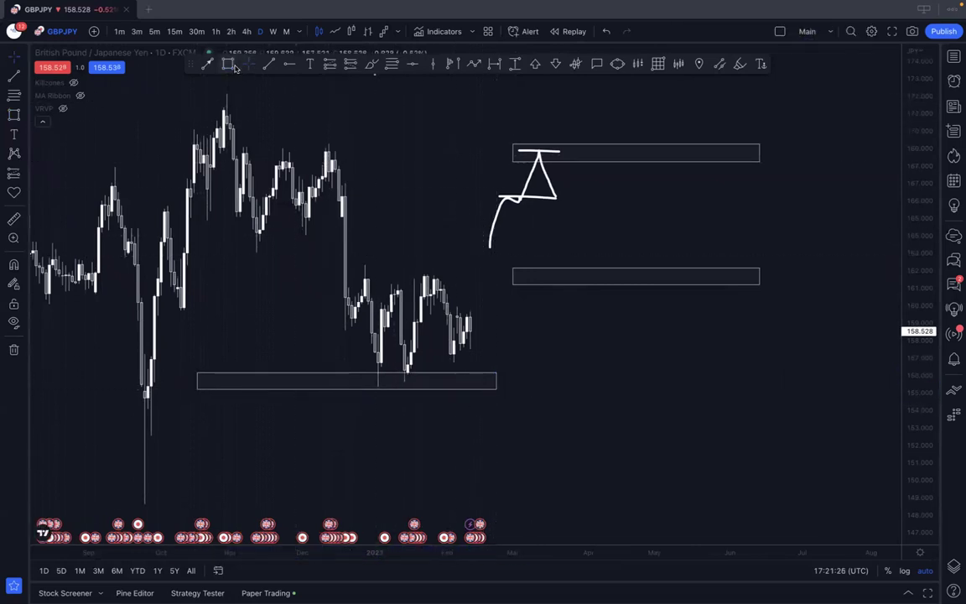
left_click(249, 274)
left_click(490, 260)
left_click_drag(370, 273, 371, 282)
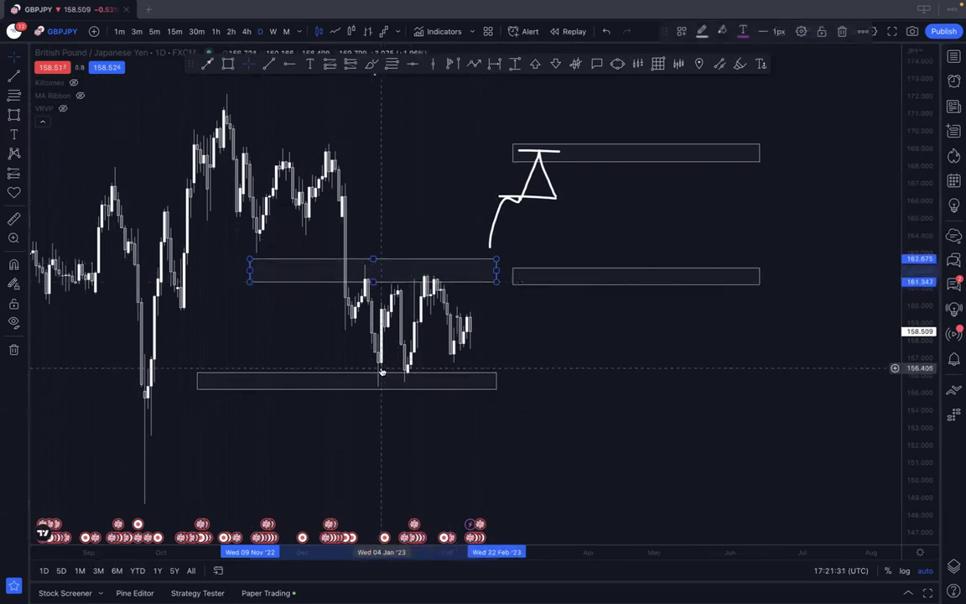
Step: Try brushing a rising stroke from the support zone's early-January low up to the resistance zone and undo it
left_click(371, 64)
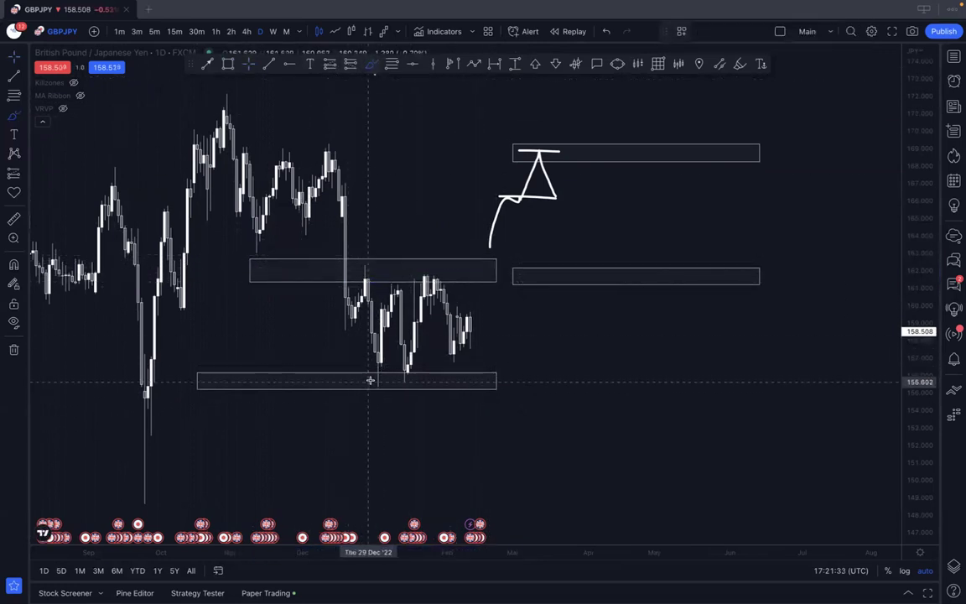
left_click_drag(375, 381, 396, 267)
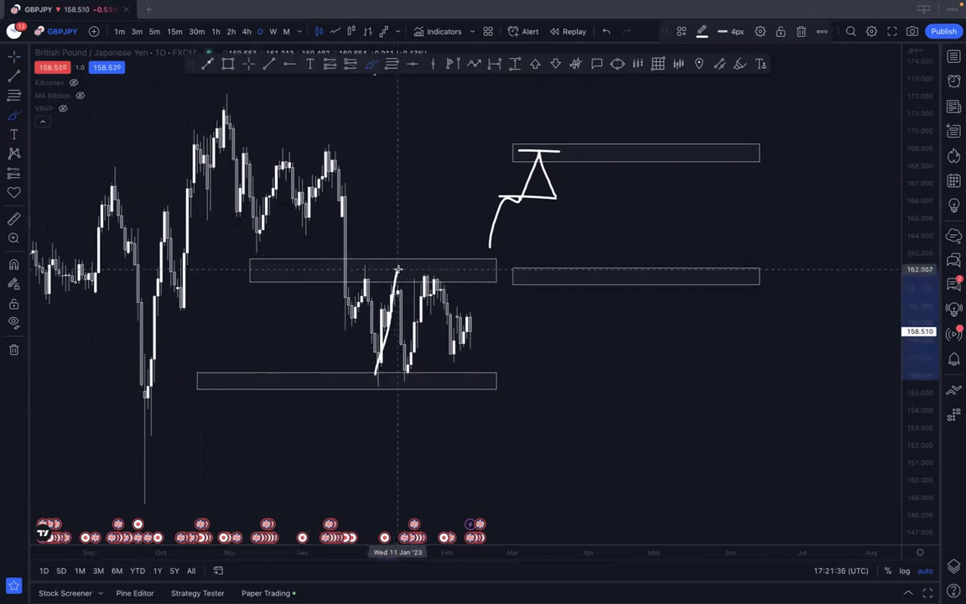
key("ctrl+z")
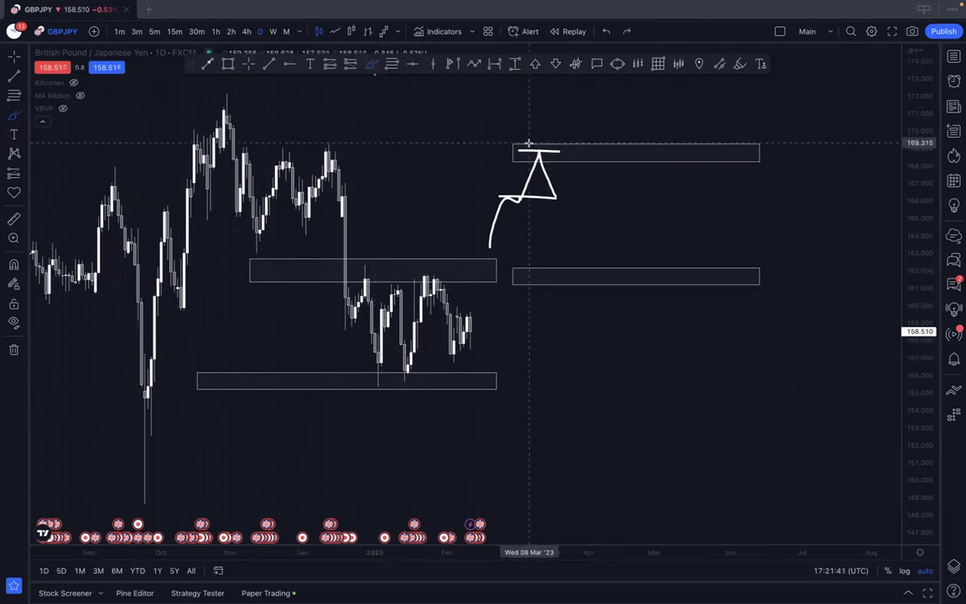
Step: Undo the earlier brushed price swing with its level lines and the two example rectangles beyond the latest candle
left_click(14, 56)
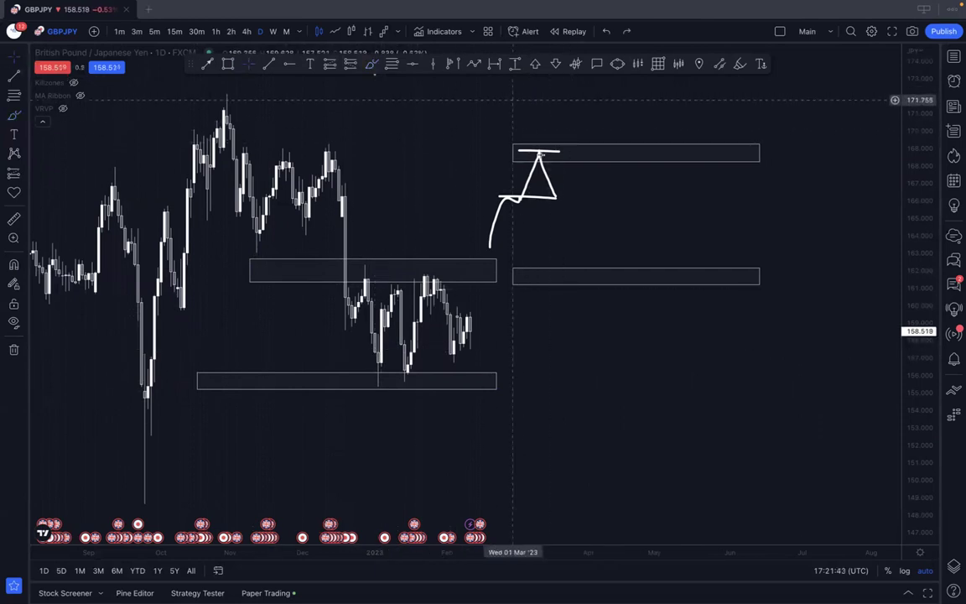
key("ctrl+z")
key("ctrl+z")
key("ctrl+z")
key("ctrl+z")
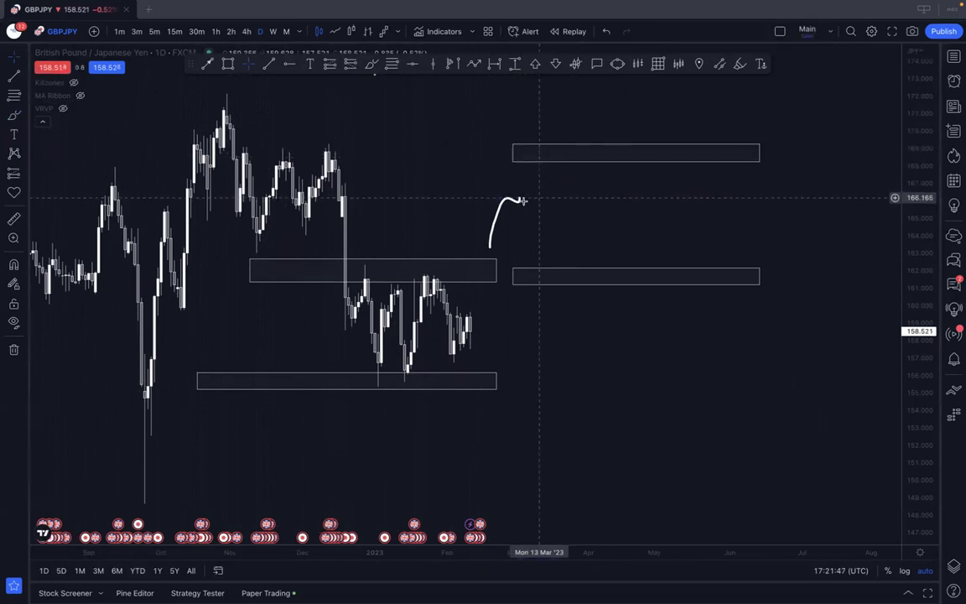
key("ctrl+z")
key("ctrl+z")
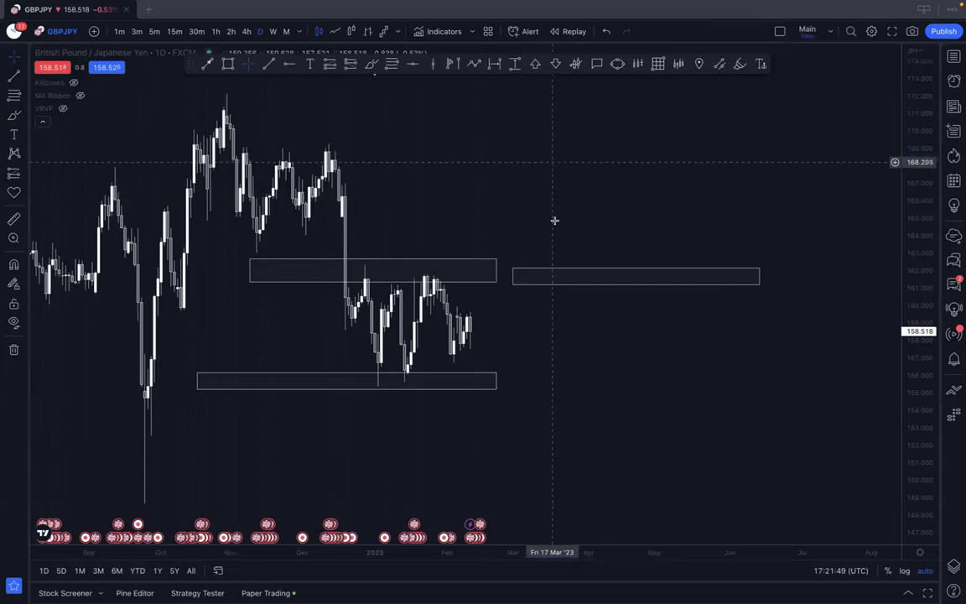
key("ctrl+z")
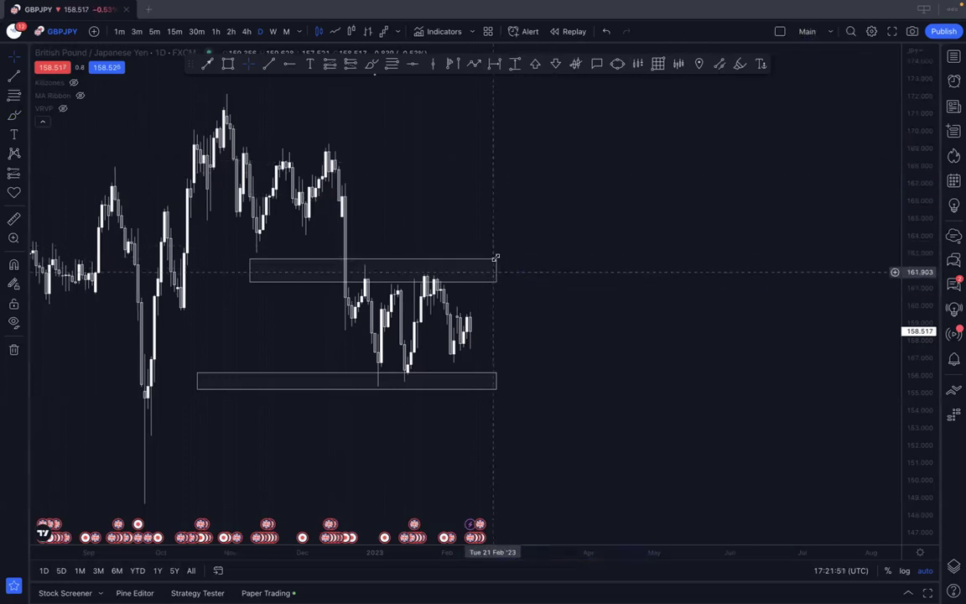
Step: Resize the resistance zone over the recent highs, lowering its upper edge to about 162.3 and extending it to about 1 Mar '23
left_click(496, 259)
mouse_move(495, 259)
left_mouse_down()
mouse_move(507, 274)
mouse_move(513, 265)
left_mouse_up()
left_click(526, 222)
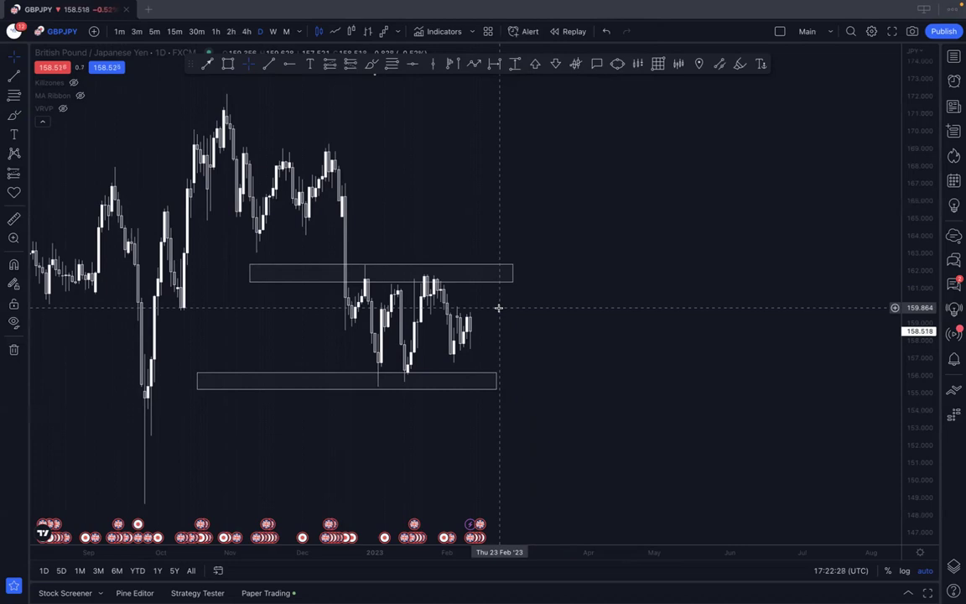
Step: Brush a circle around the early-January low where price touches the support zone
scroll(419, 285, "up", 4)
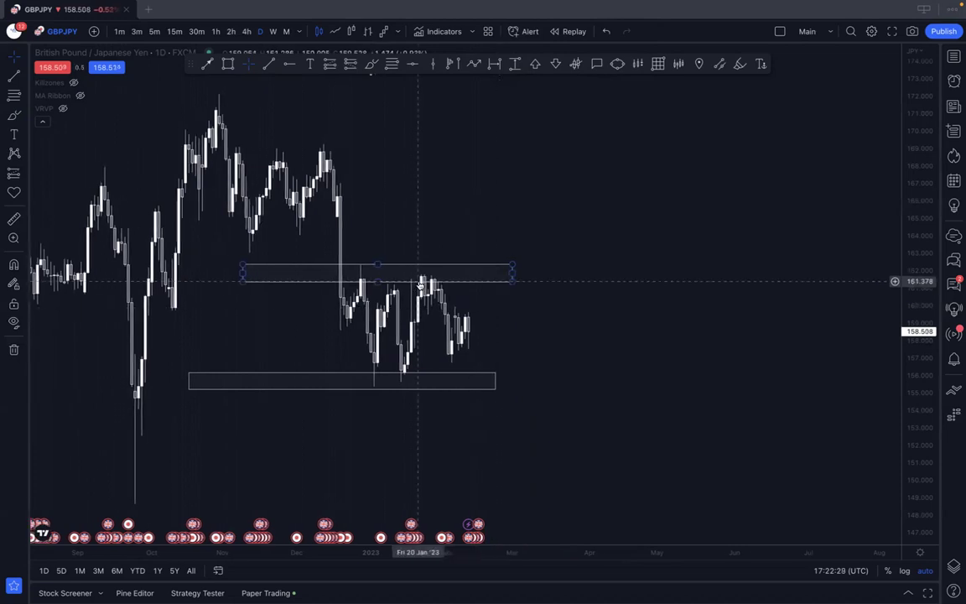
left_click_drag(445, 300, 506, 248)
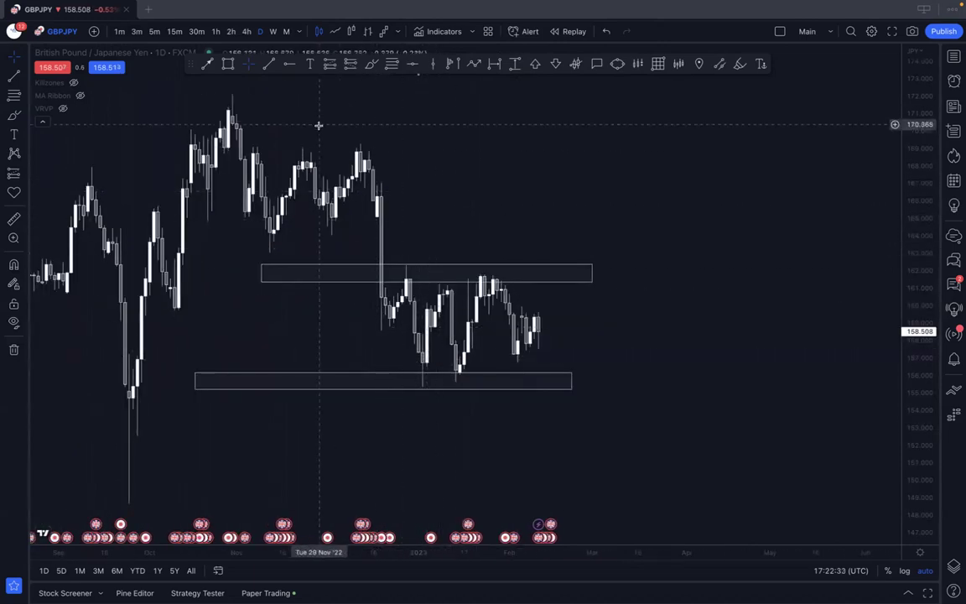
left_click(371, 64)
mouse_move(423, 352)
left_mouse_down()
mouse_move(401, 388)
mouse_move(419, 395)
mouse_move(427, 345)
left_mouse_up()
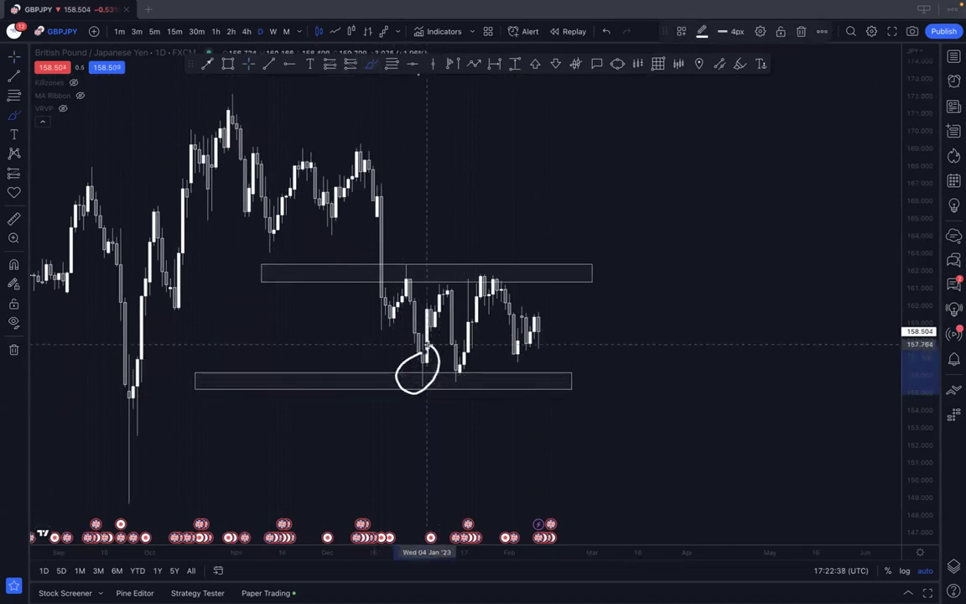
Step: Switch the chart to the 4-hour timeframe and remove the brushed circle around the early-January low
left_click(245, 31)
scroll(323, 338, "down", 5)
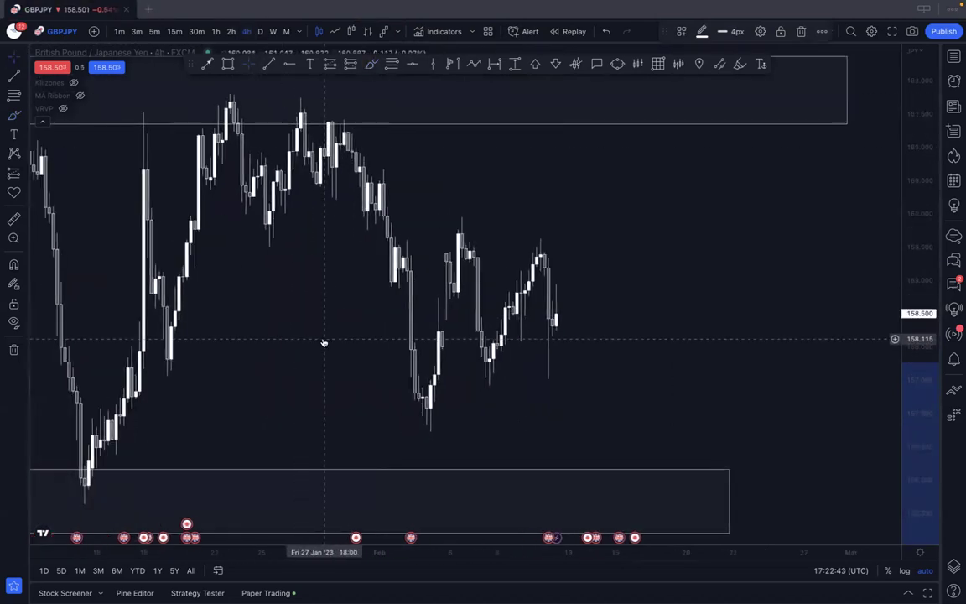
scroll(323, 338, "up", 3)
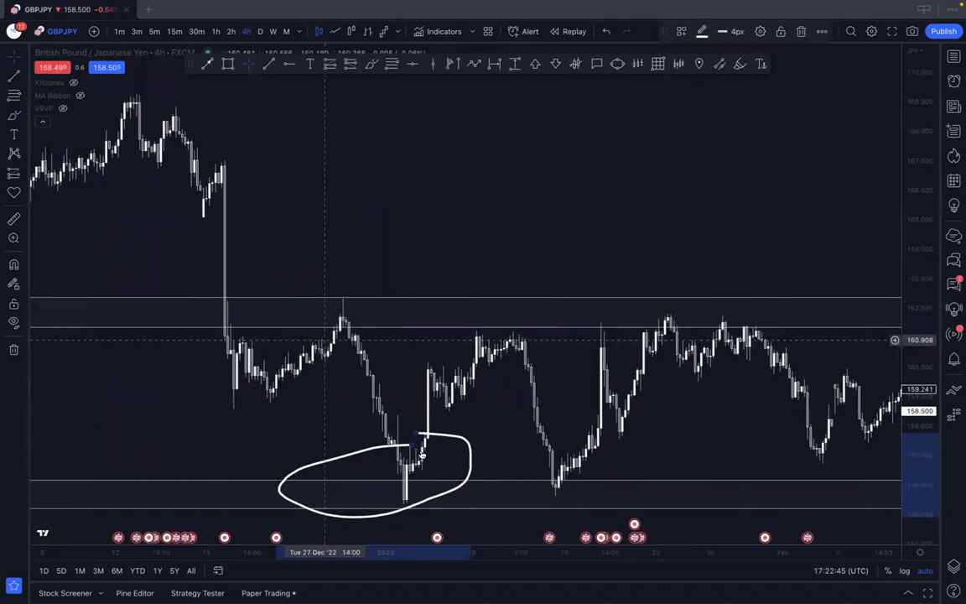
scroll(427, 457, "up", 4)
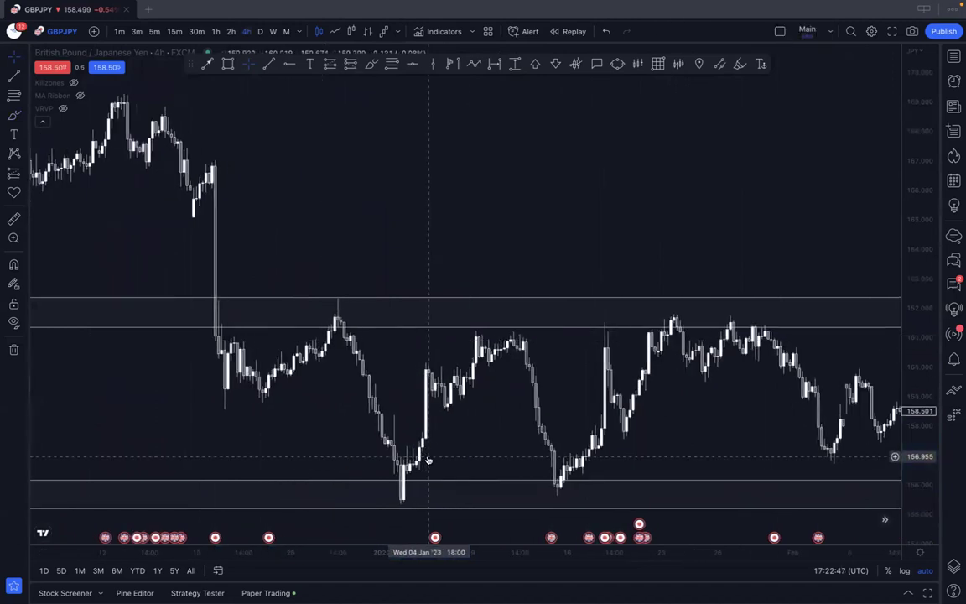
Step: Draw a down arrow beside the late-December decline, from about 159.8 to 156.7, and an up arrow beside the January rally, about 156 to 158
scroll(427, 459, "up", 2)
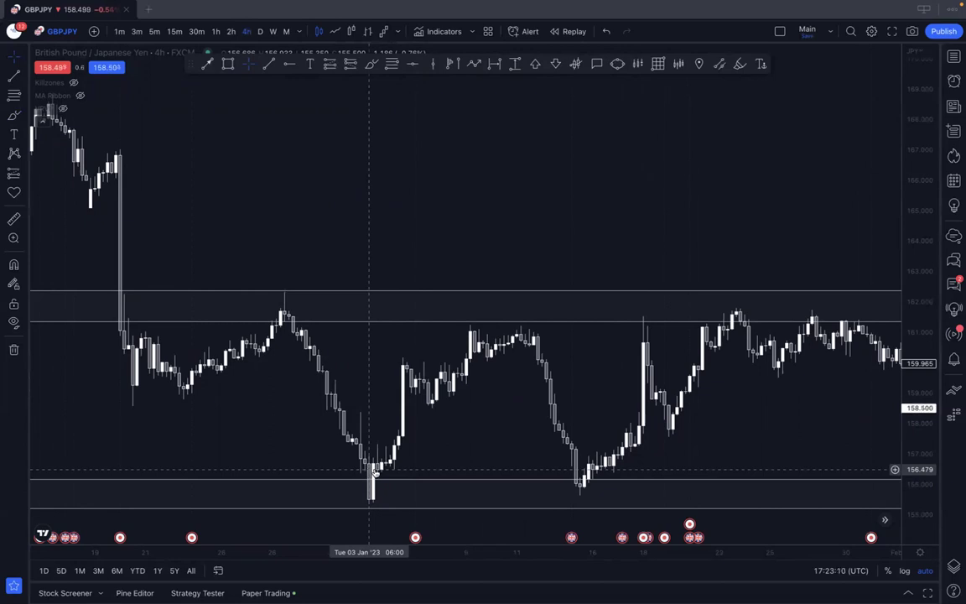
scroll(352, 471, "up", 1)
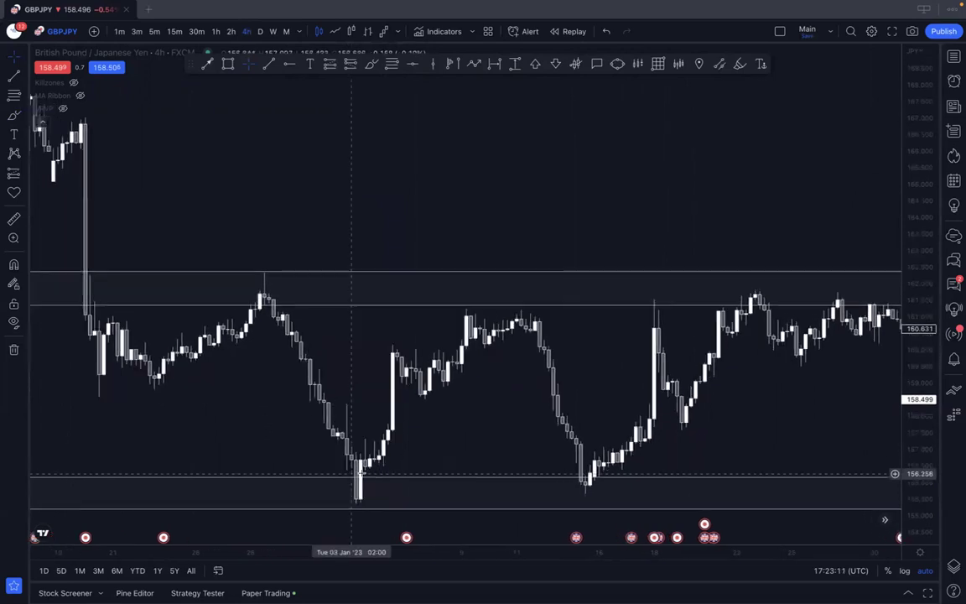
scroll(352, 471, "up", 2)
scroll(308, 315, "left", 5)
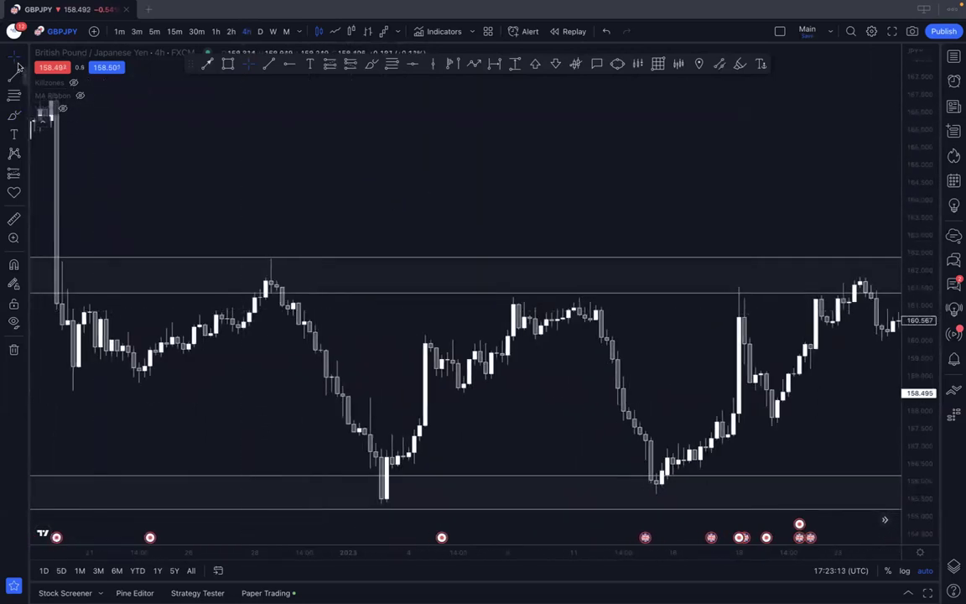
left_click(18, 67)
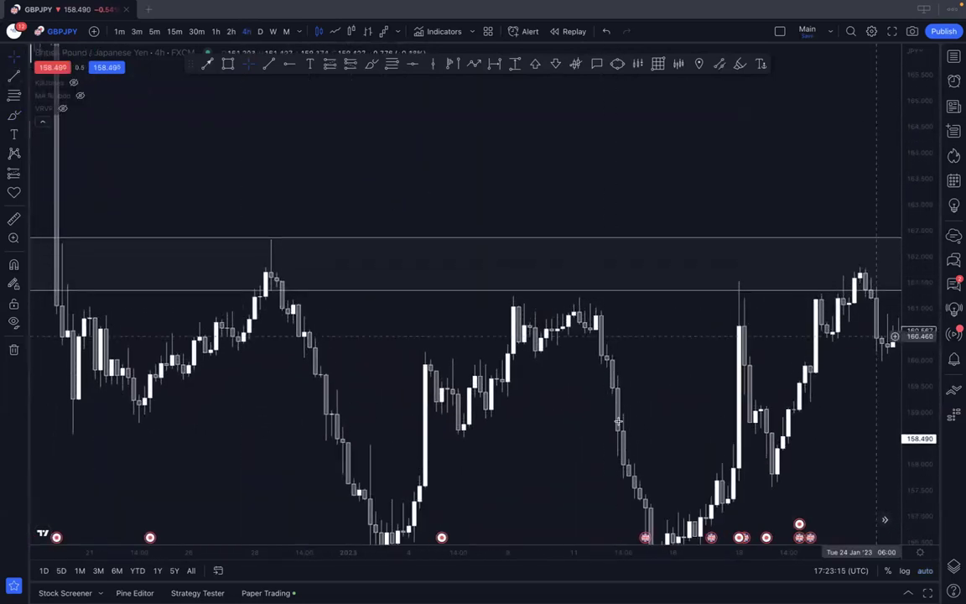
left_click_drag(617, 222, 620, 209)
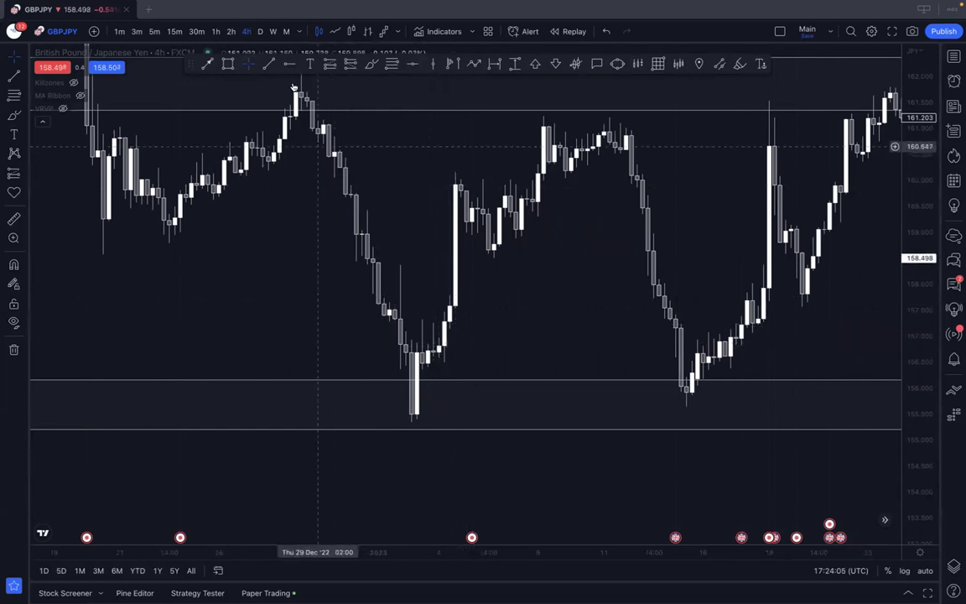
left_click(207, 63)
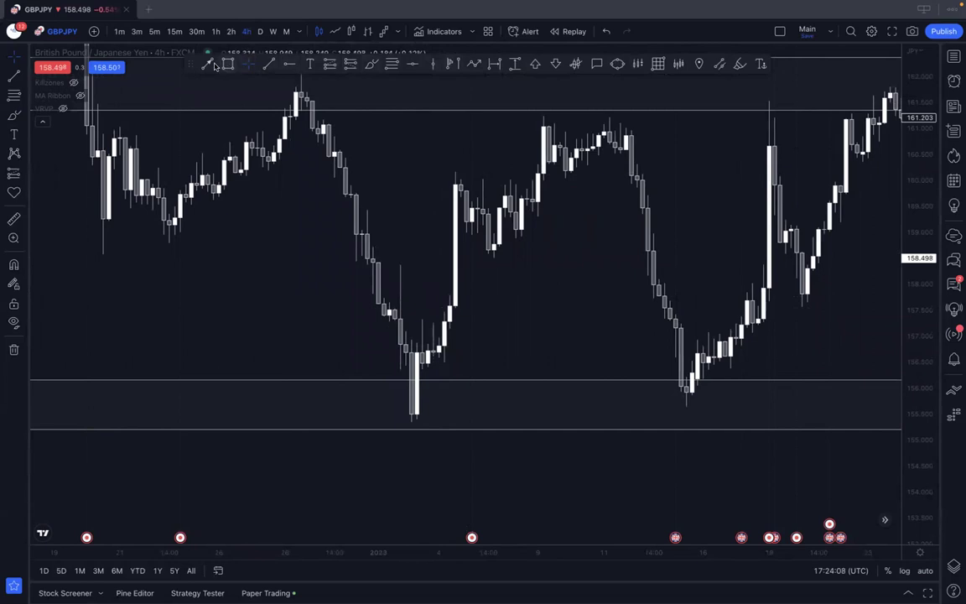
left_click_drag(306, 189, 366, 351)
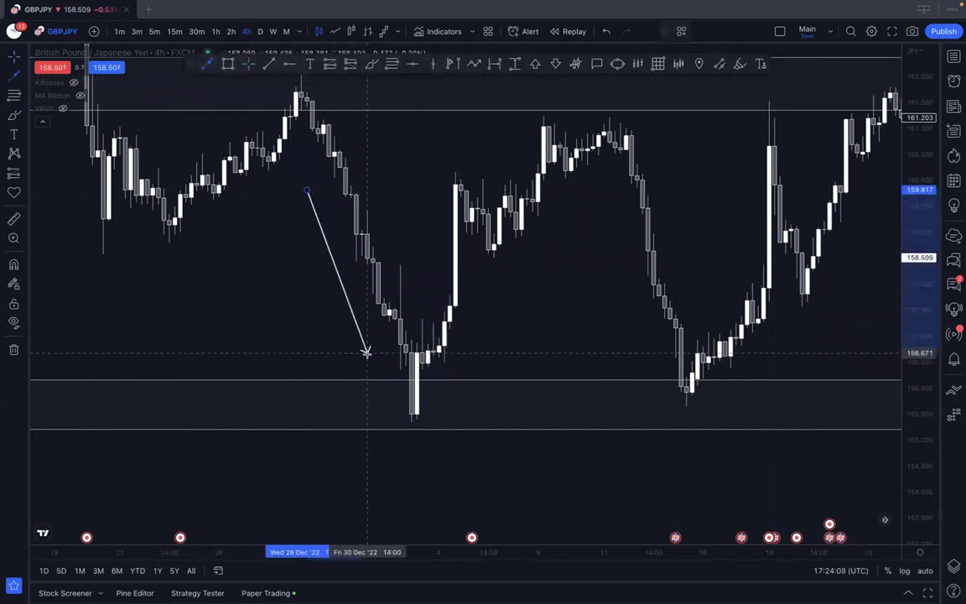
left_click(207, 64)
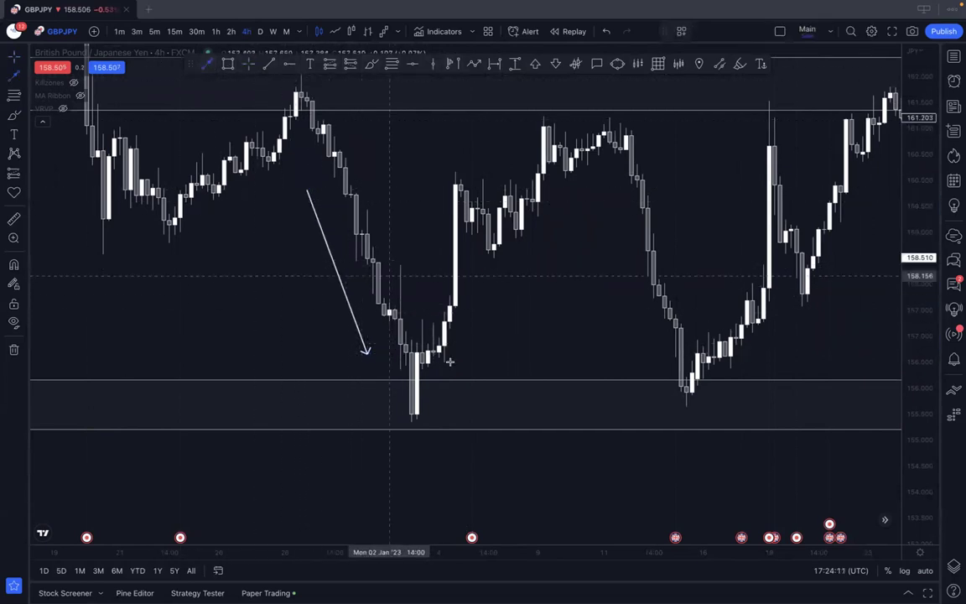
left_click_drag(467, 389, 493, 286)
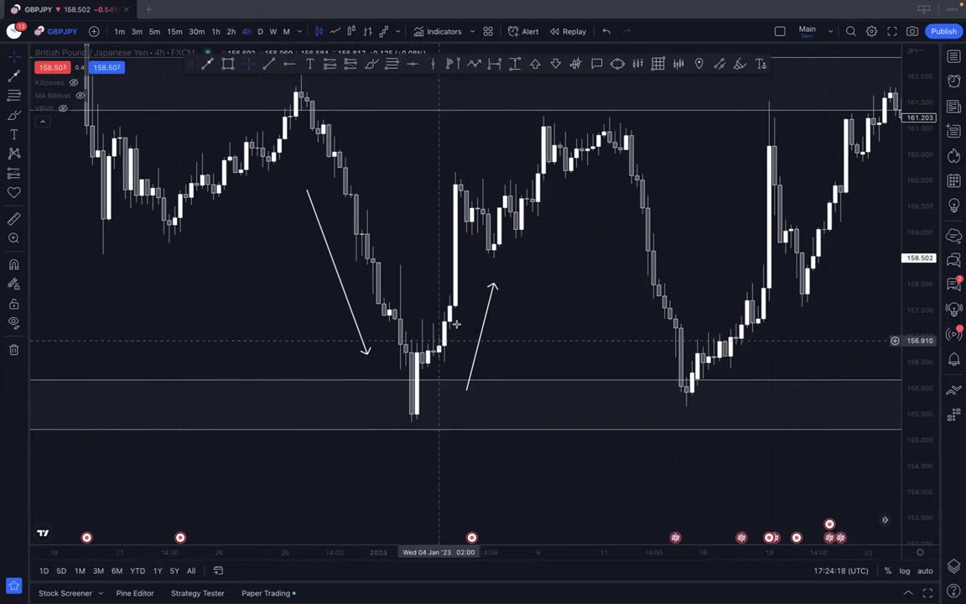
Step: Draw a zigzag path below the December candles, making lower highs and lows into the support zone, followed by higher highs and lows
left_click(473, 63)
left_click(92, 258)
left_click(130, 338)
left_click(152, 293)
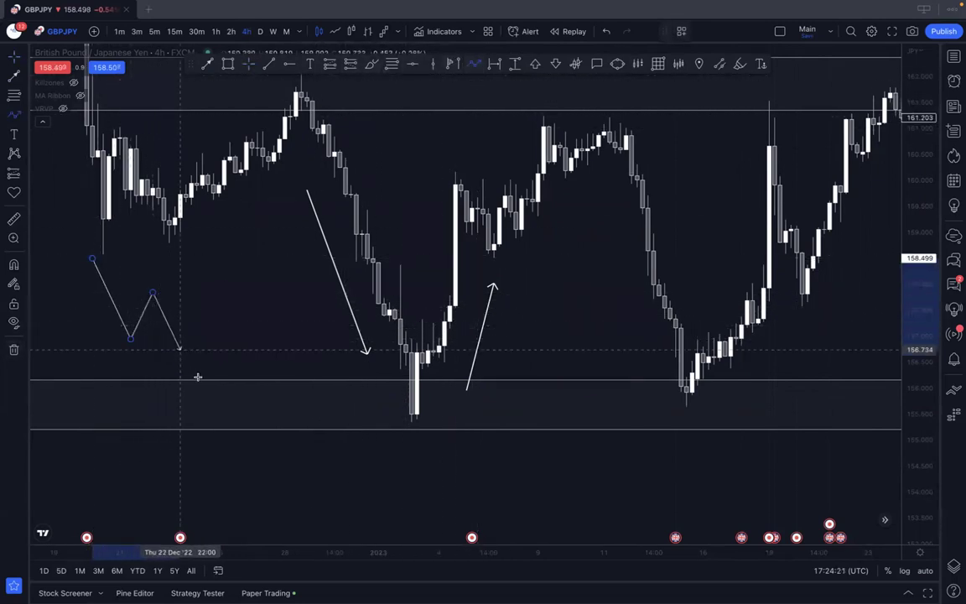
left_click(195, 377)
left_click(214, 328)
left_click(256, 417)
left_click(268, 300)
left_click(289, 335)
left_click(291, 258)
left_click(306, 288)
double_click(324, 205)
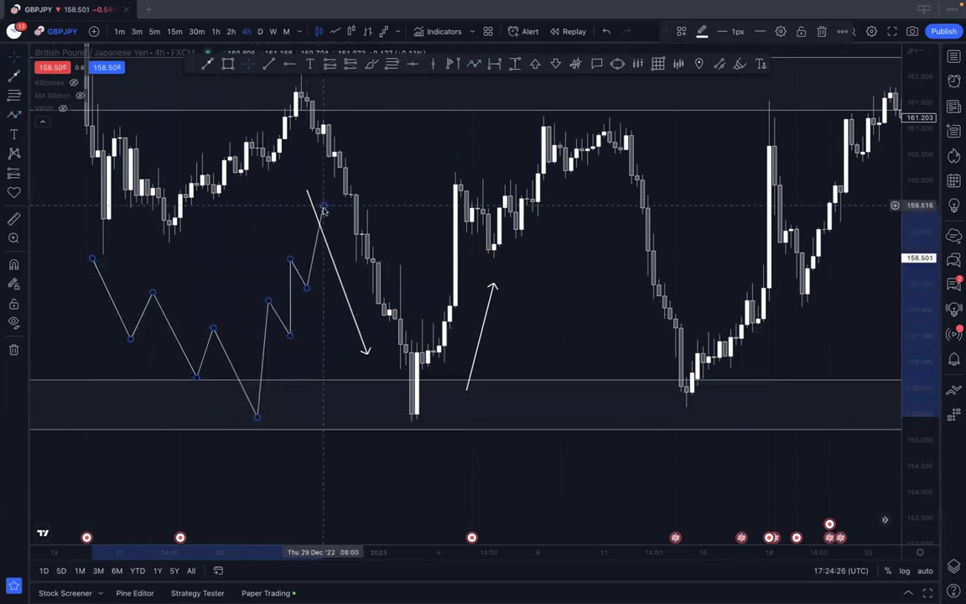
left_click(190, 349)
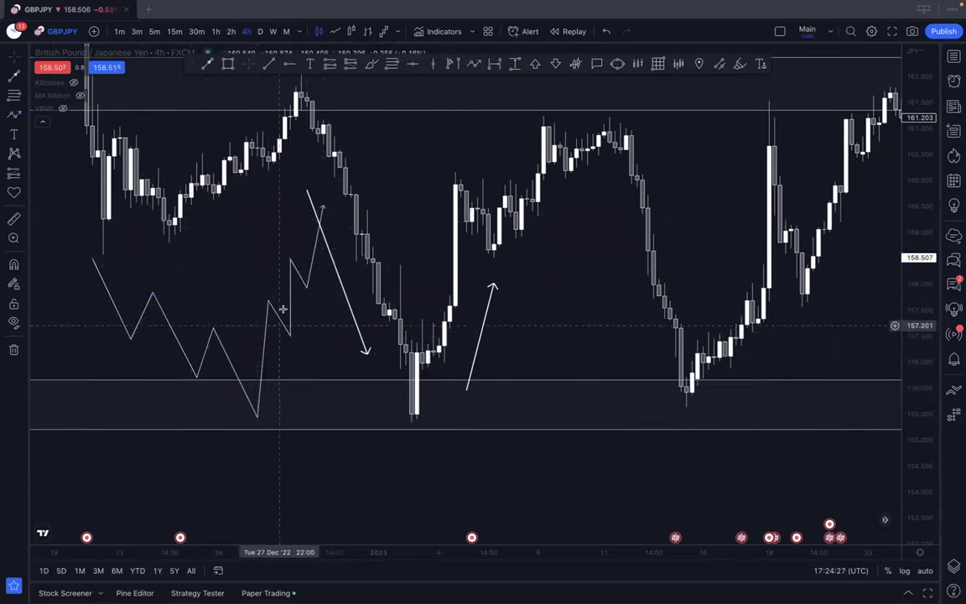
Step: Try a horizontal trend line from the zigzag's last lower high at about 157.2, and undo both the line and the zigzag
left_click(268, 66)
left_click(202, 325)
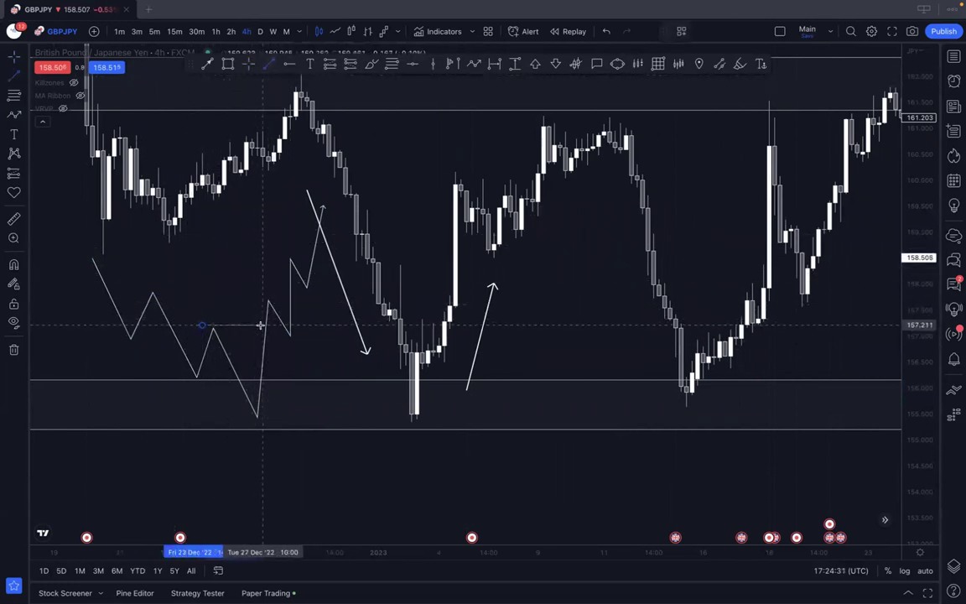
key("ctrl+z")
key("ctrl+z")
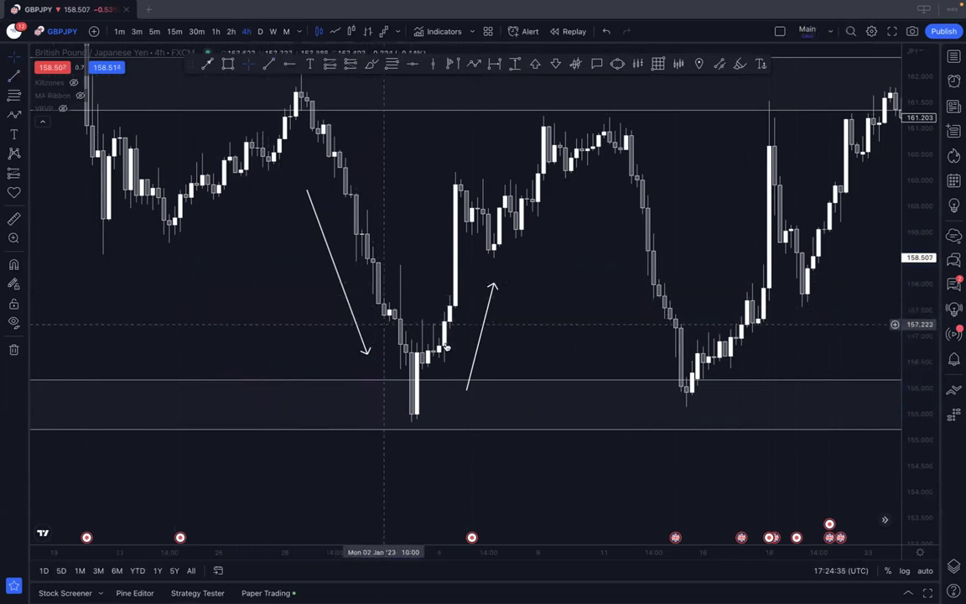
Step: Mark the level at about 156.95 near 4 Jan '23 with a short horizontal trend line and delete both direction arrows
key("alt+t")
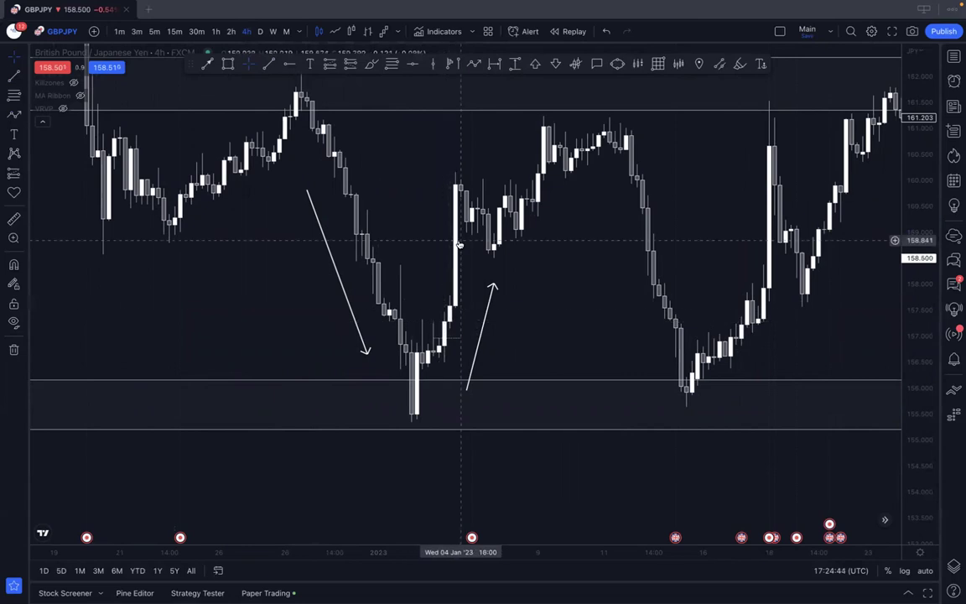
left_click(486, 314)
key("Delete")
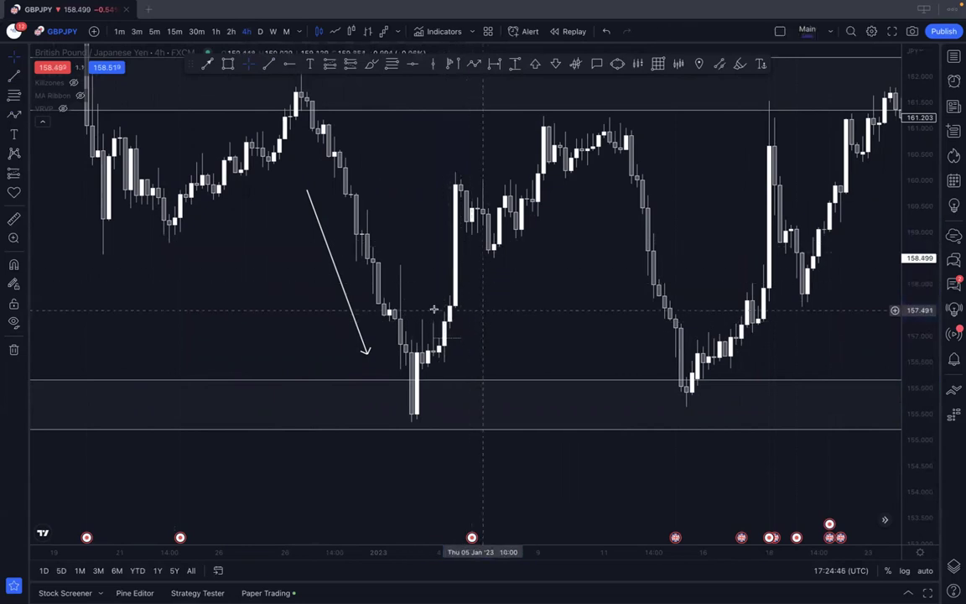
left_click(334, 273)
key("Delete")
Step: Show the MA Ribbon with only MA №1 (EMA 20) and MA №2 (EMA 50) enabled, switching off MA №3 and MA №4
left_click(81, 95)
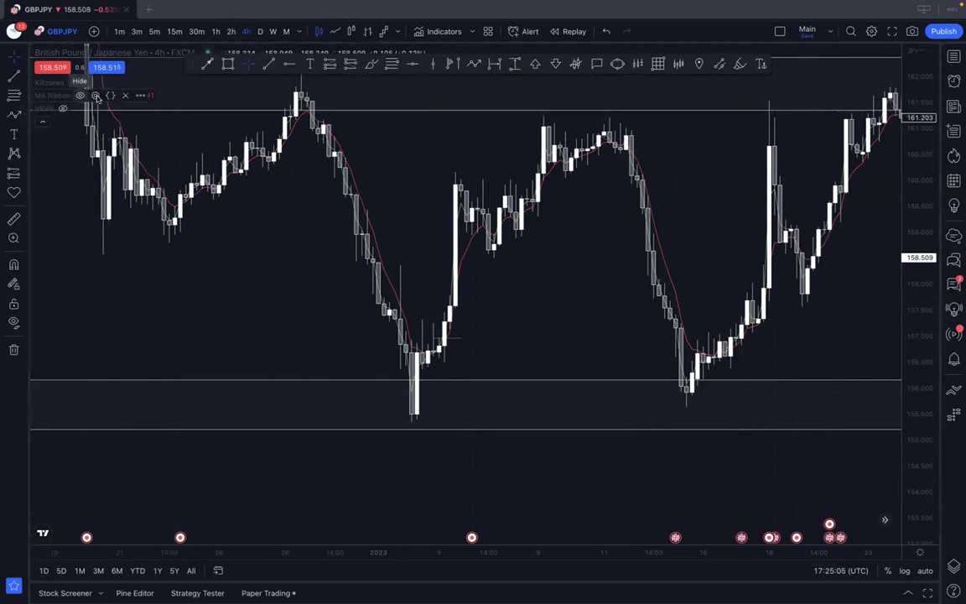
left_click(95, 95)
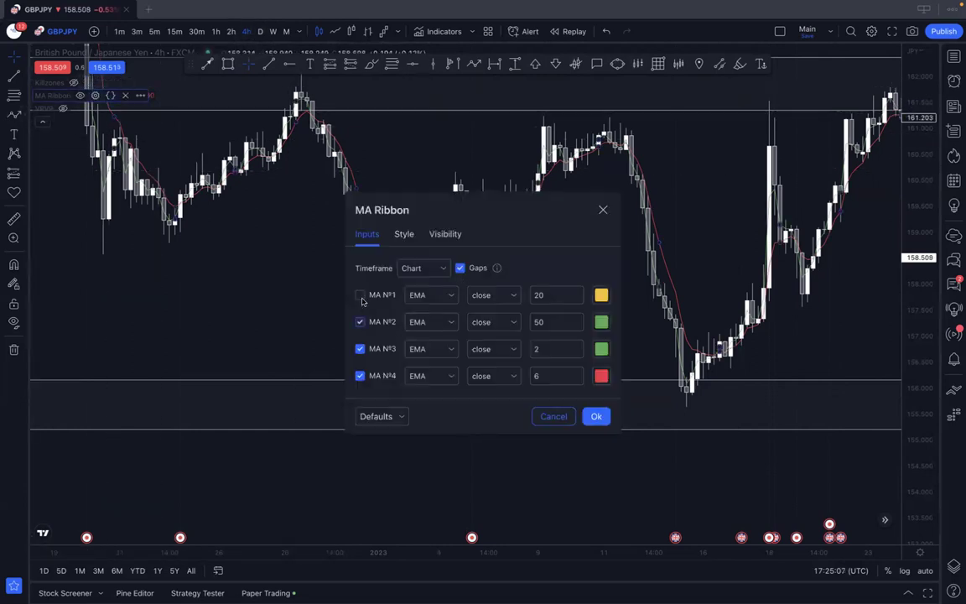
left_click(361, 350)
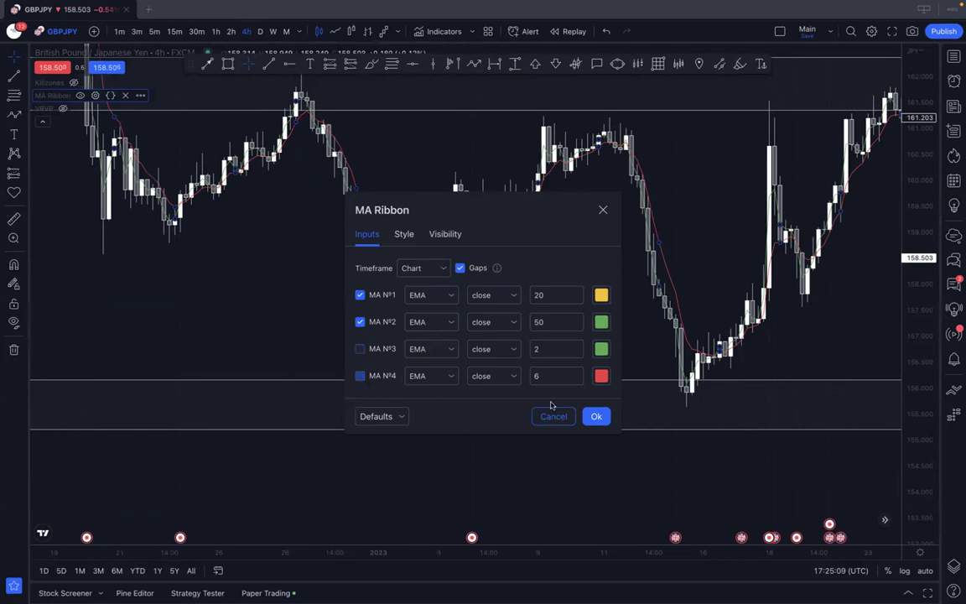
left_click(596, 416)
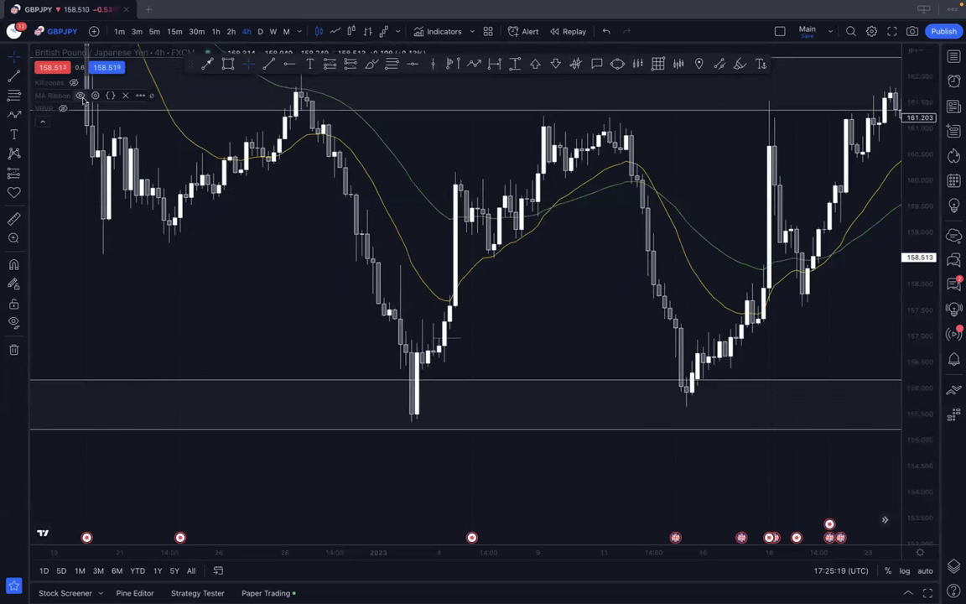
Step: Set the MA Ribbon to show only MA №3 (EMA 2) and MA №4 (EMA 6), switching off MA №1 and MA №2
left_click(95, 96)
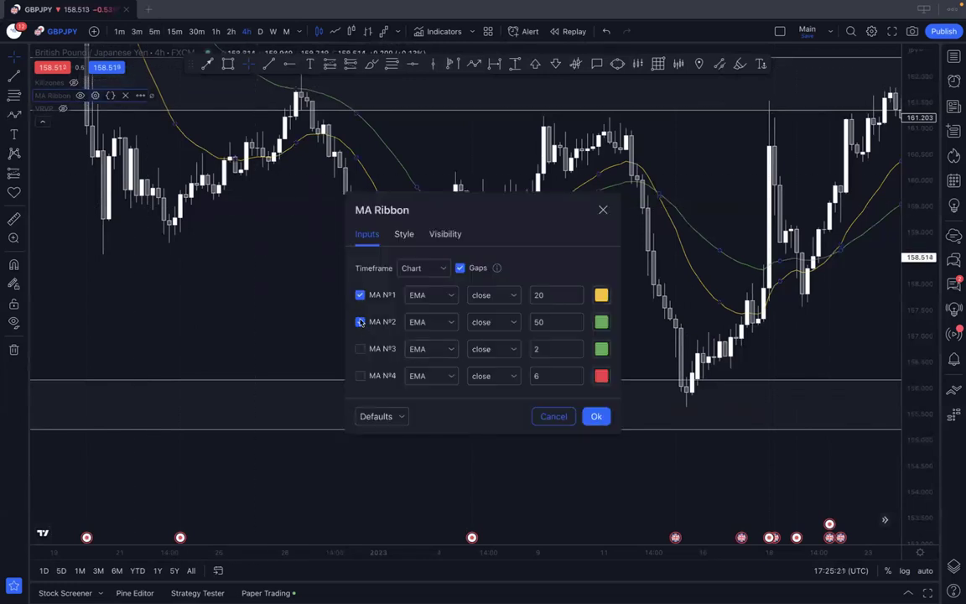
left_click(360, 378)
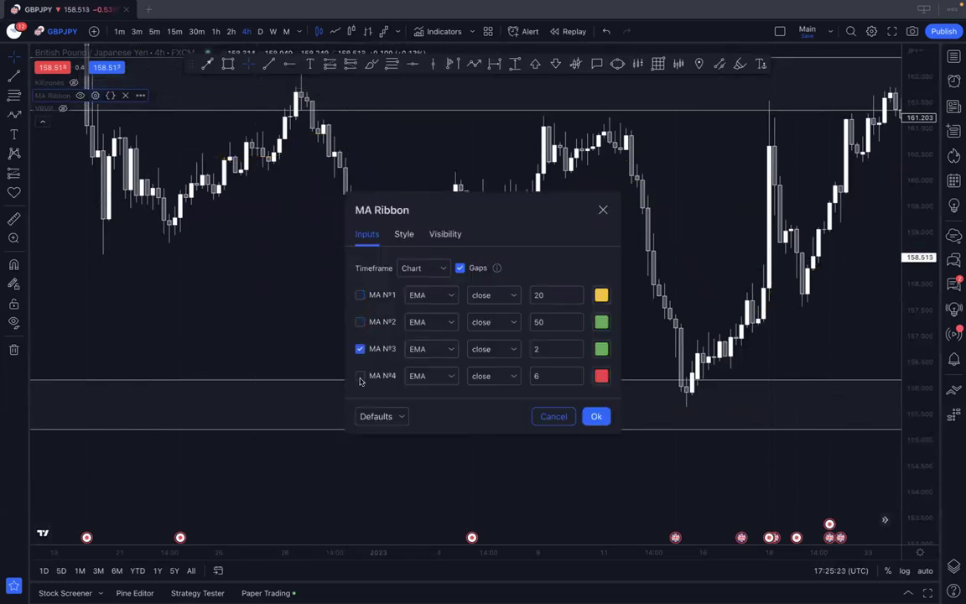
left_click(596, 417)
key("Return")
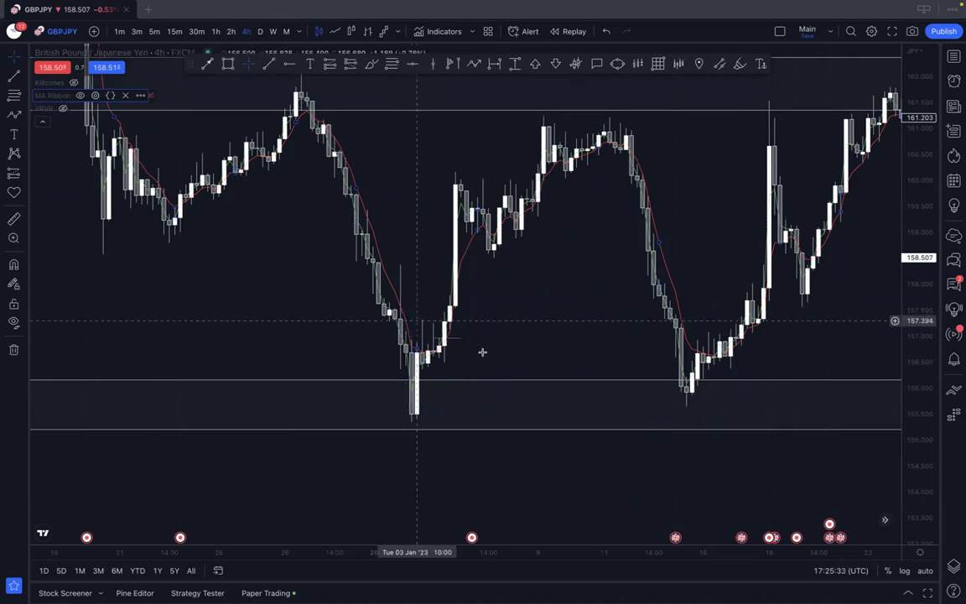
Step: Examine the two moving averages around the early January low, and hide the MA Ribbon
scroll(481, 353, "up", 4)
scroll(481, 353, "up", 2)
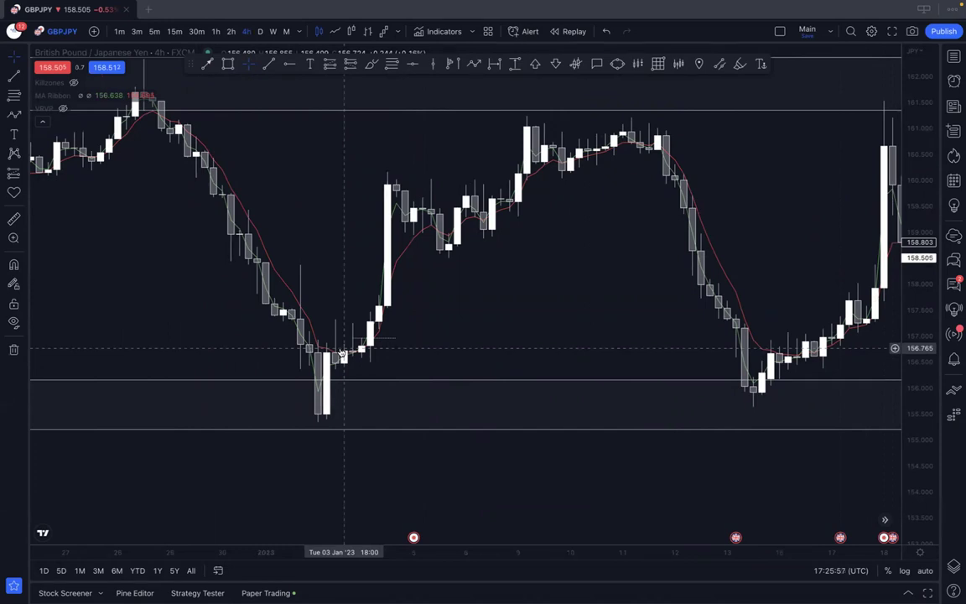
mouse_move(82, 97)
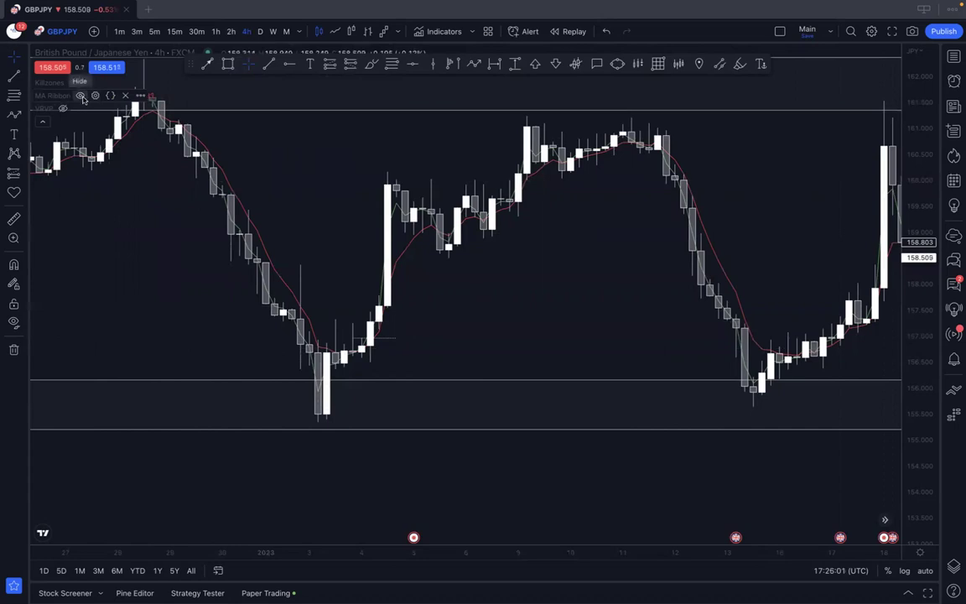
left_click(81, 97)
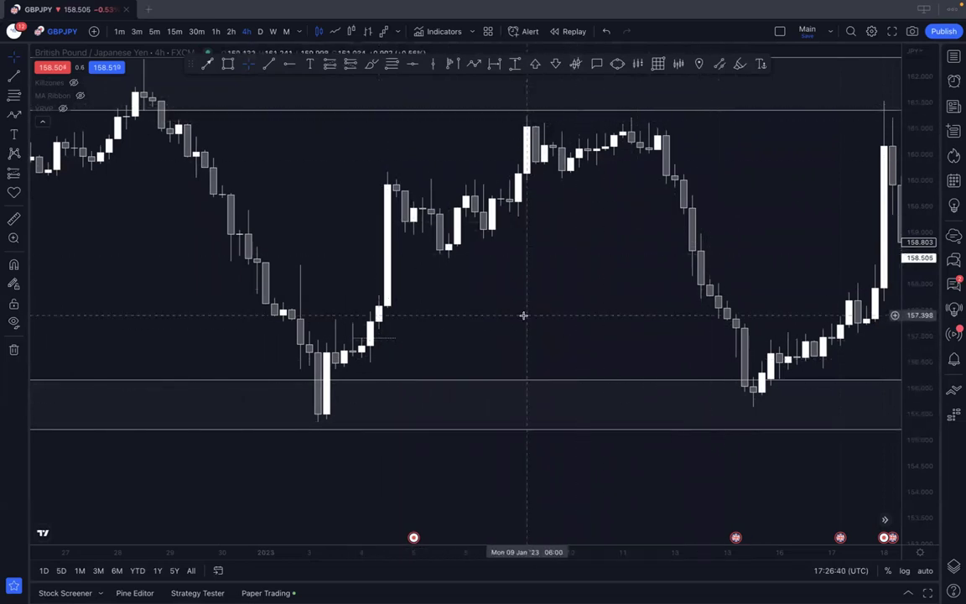
Step: Draw a short horizontal trend line at about 157.46 across the 4 Jan '23 candles, from 02:00 to 18:00
scroll(433, 292, "up", 4)
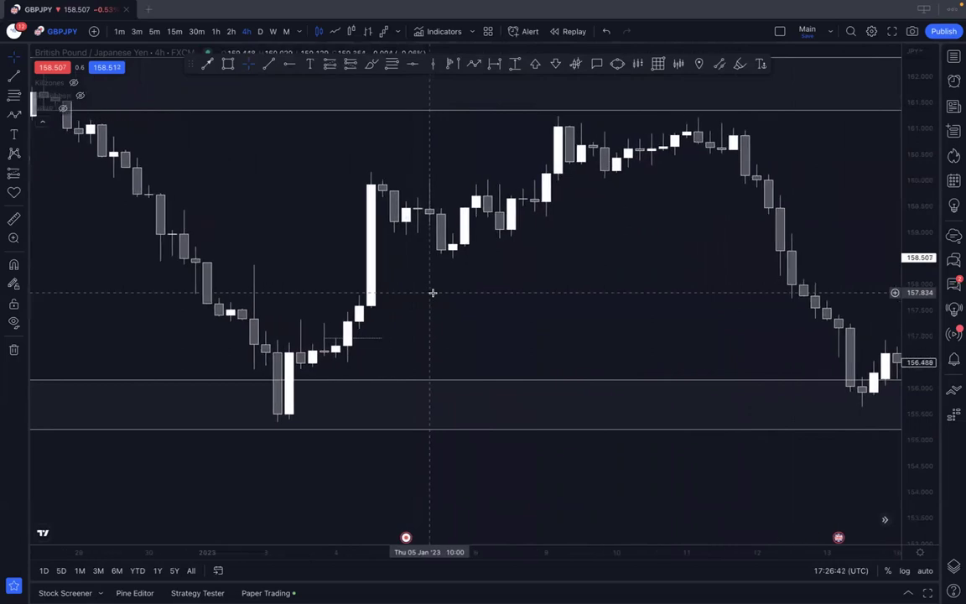
scroll(433, 292, "down", 1)
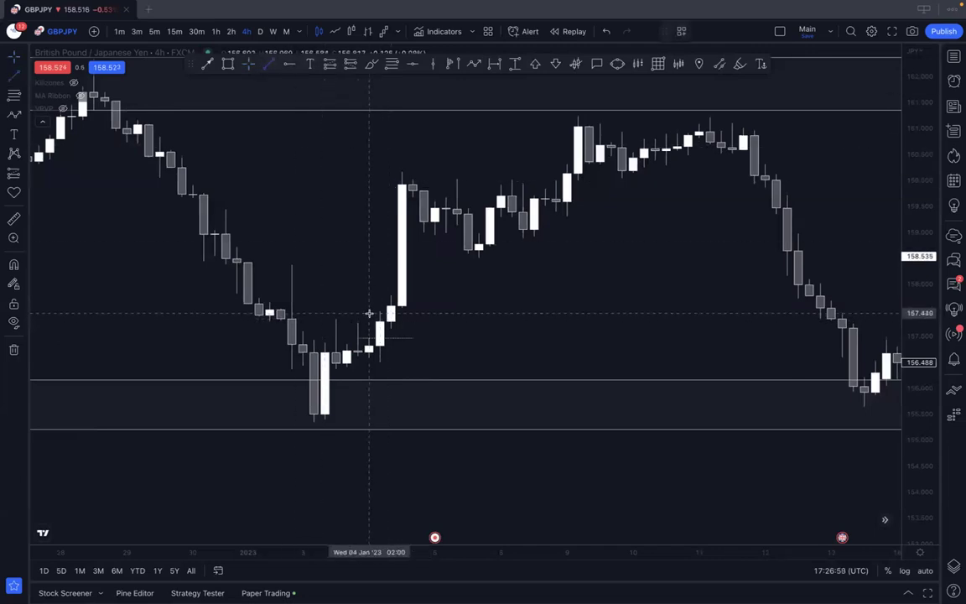
left_click(368, 313)
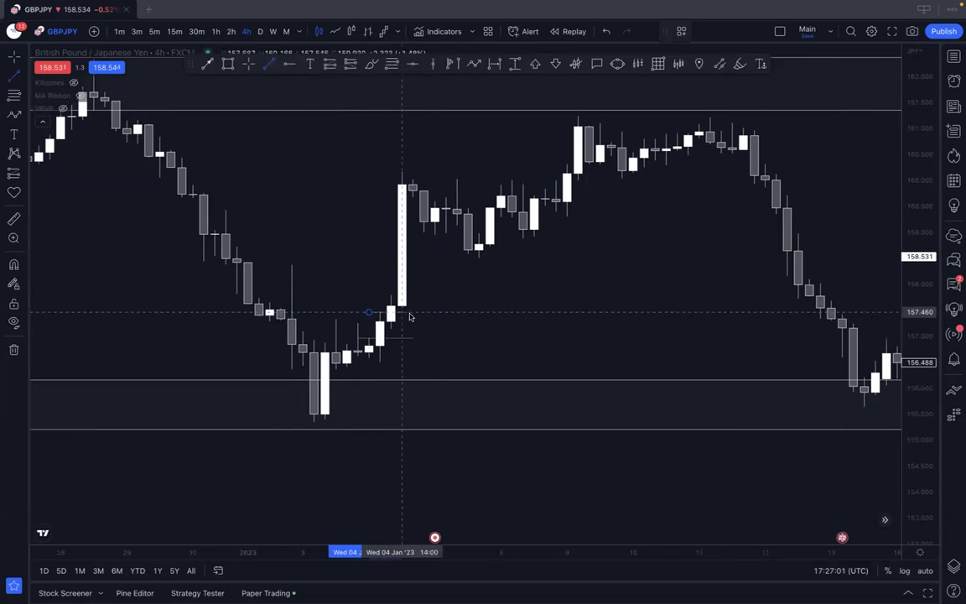
left_click(412, 312)
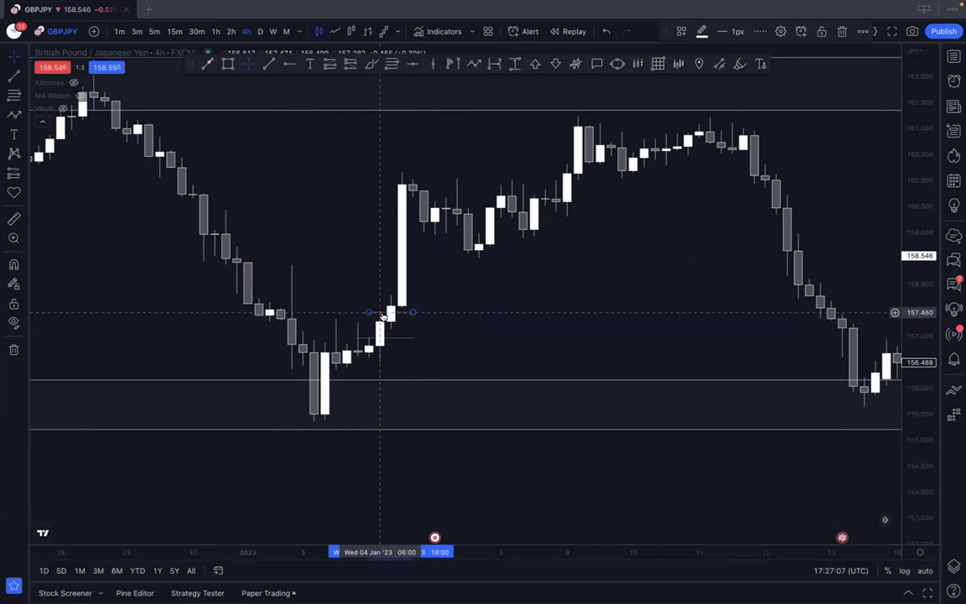
left_click_drag(383, 316, 382, 311)
left_click(447, 340)
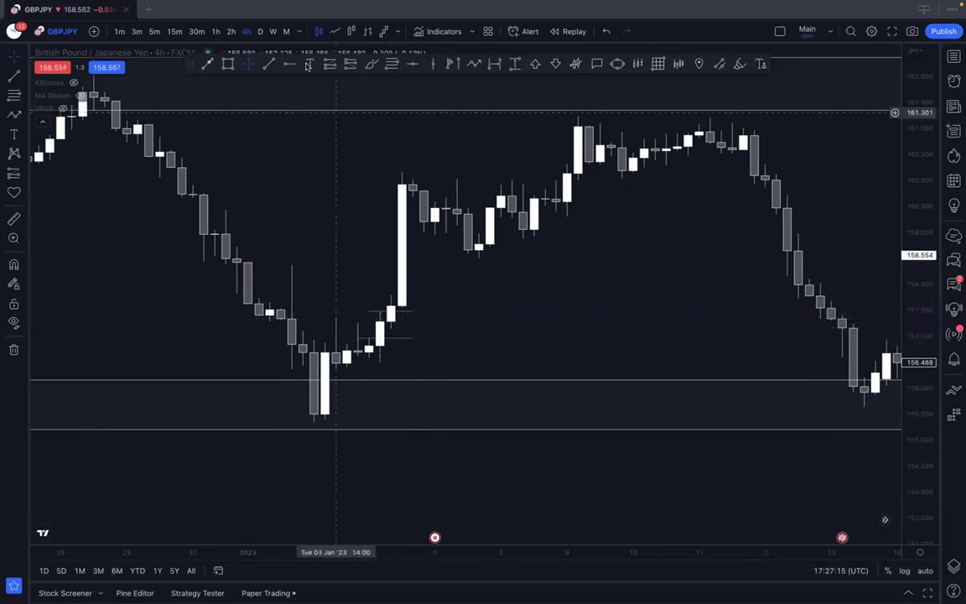
Step: Try a long position on 9 Jan '23 with entry about 157.01 and target 157.23, and delete it with the short line at 157.46
left_click(577, 337)
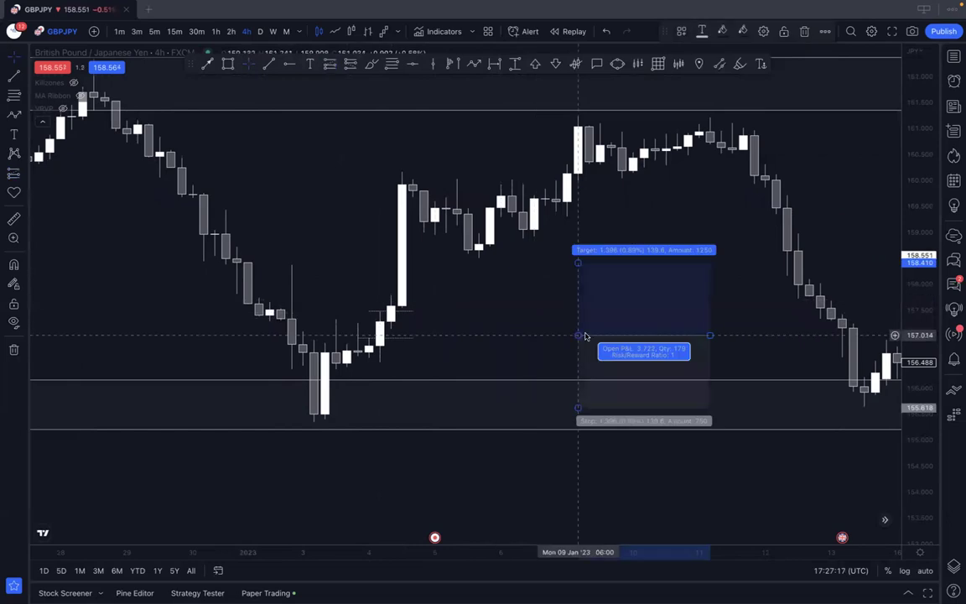
left_click_drag(578, 262, 580, 324)
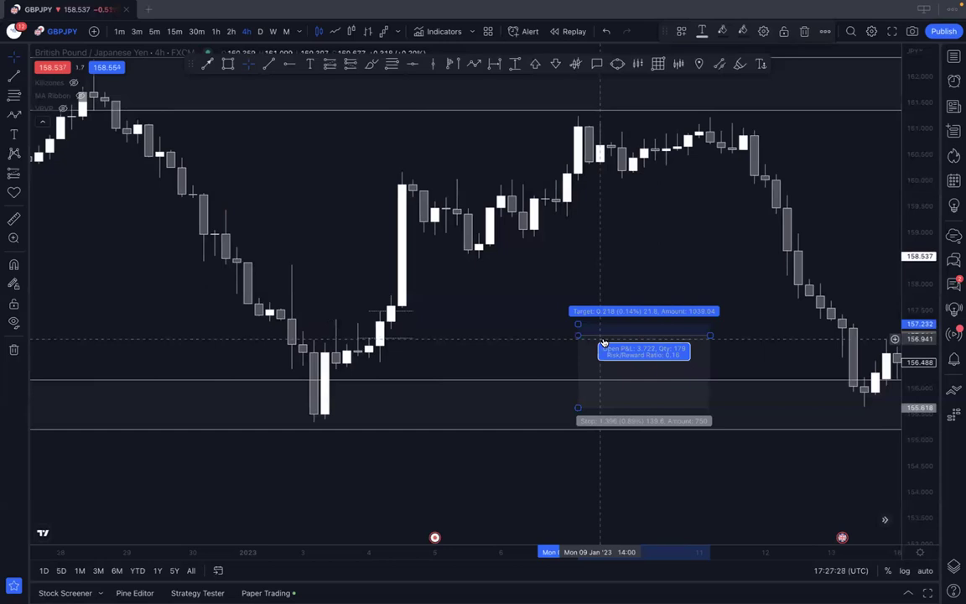
mouse_move(603, 342)
left_mouse_down()
mouse_move(383, 318)
mouse_move(394, 84)
mouse_move(400, 192)
left_mouse_up()
key("Delete")
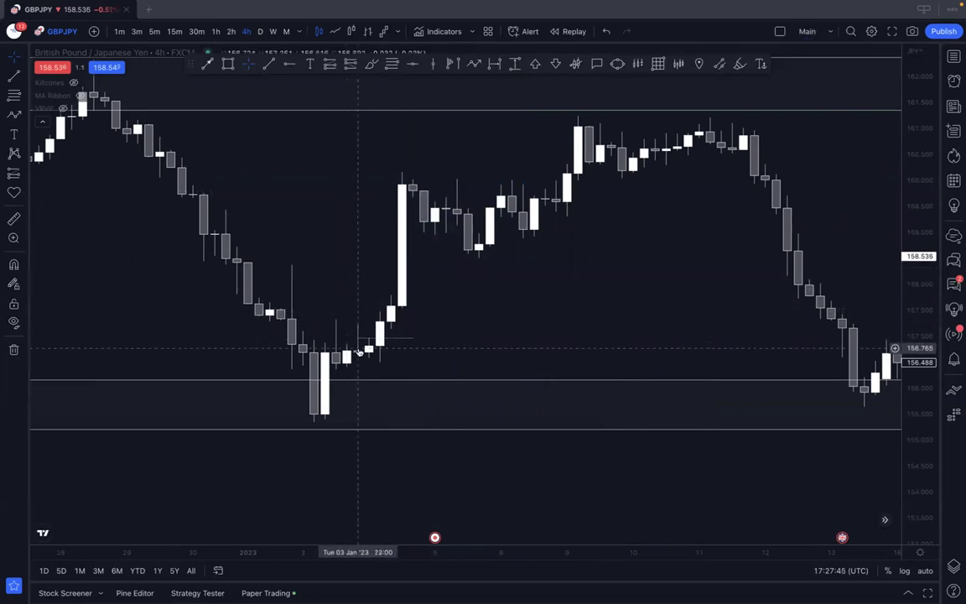
Step: Draw a horizontal trend line at about 158.405 from the 2 Jan '23 22:00 wick high to the large bullish candle of 4 Jan
left_click(270, 66)
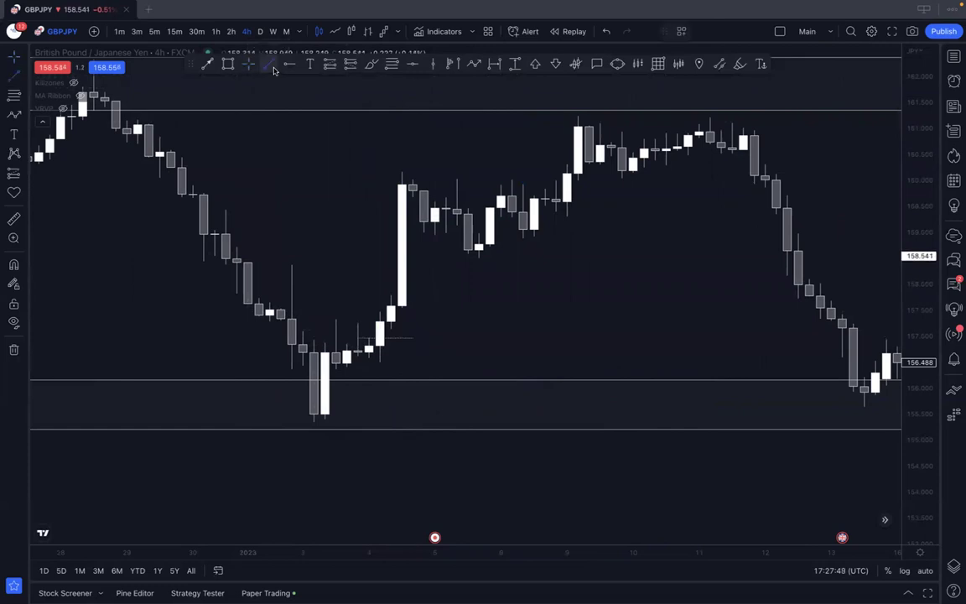
left_click(292, 263)
left_click(401, 263)
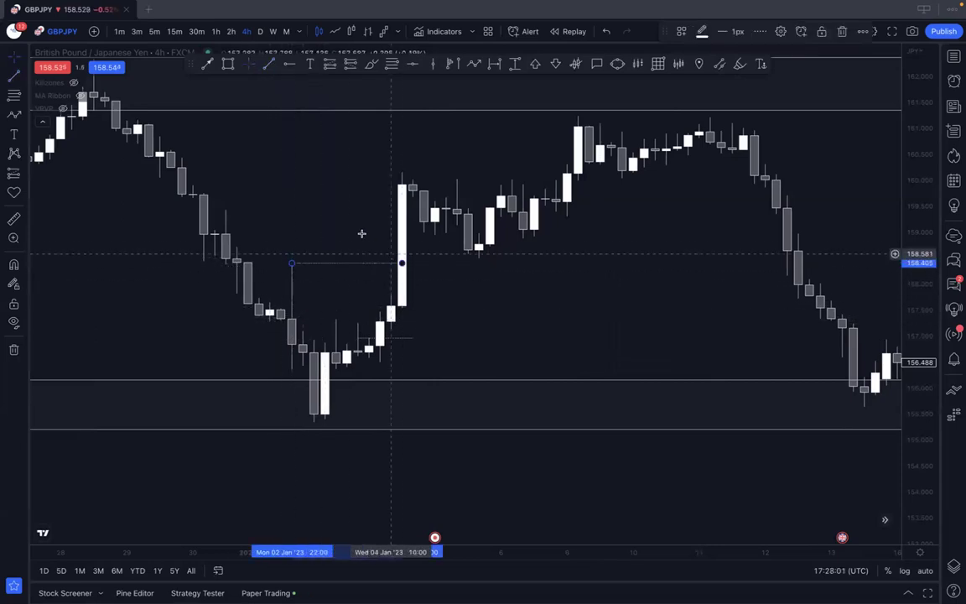
left_click(361, 233)
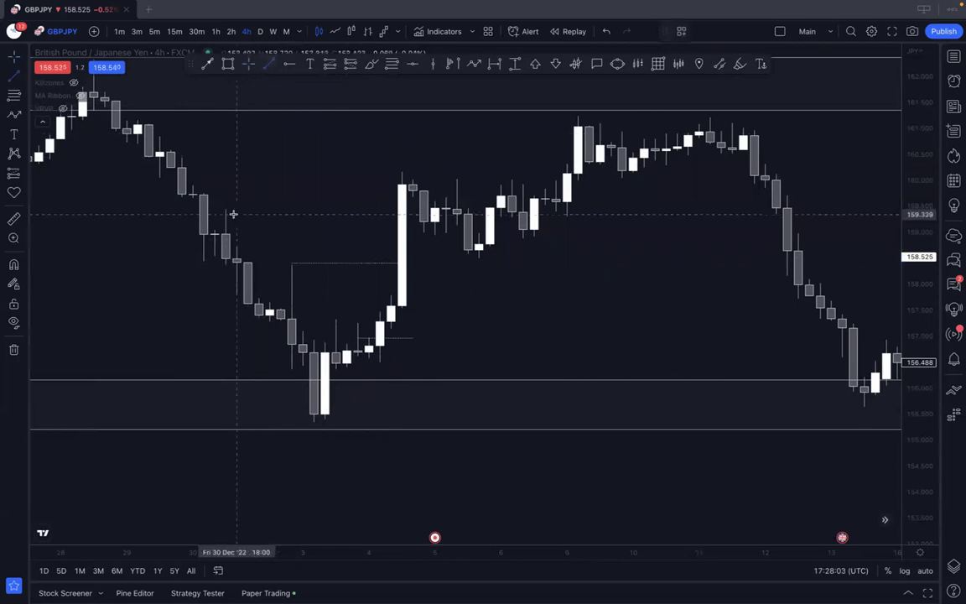
Step: Draw a rectangle zone from 20 Dec '22 to about 5 Jan '23, between about 158.50 and 158.89
left_click(227, 64)
scroll(193, 259, "left", 2)
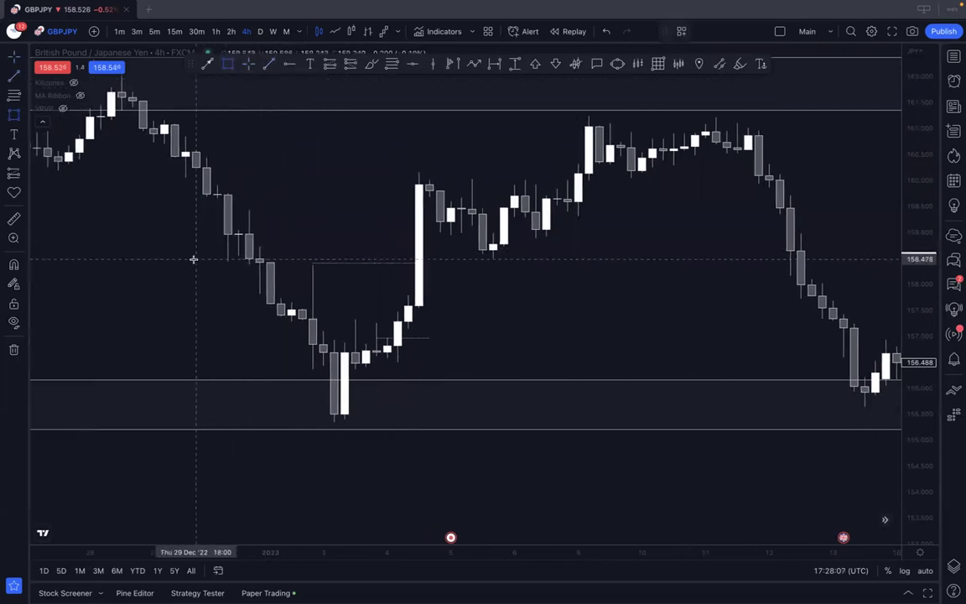
scroll(193, 259, "left", 4)
left_click(113, 258)
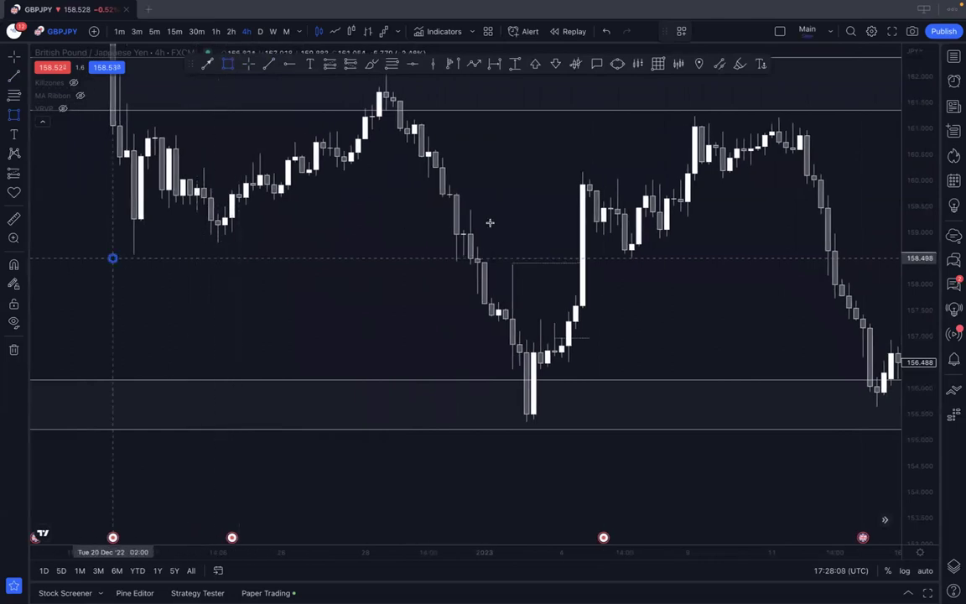
left_click(625, 239)
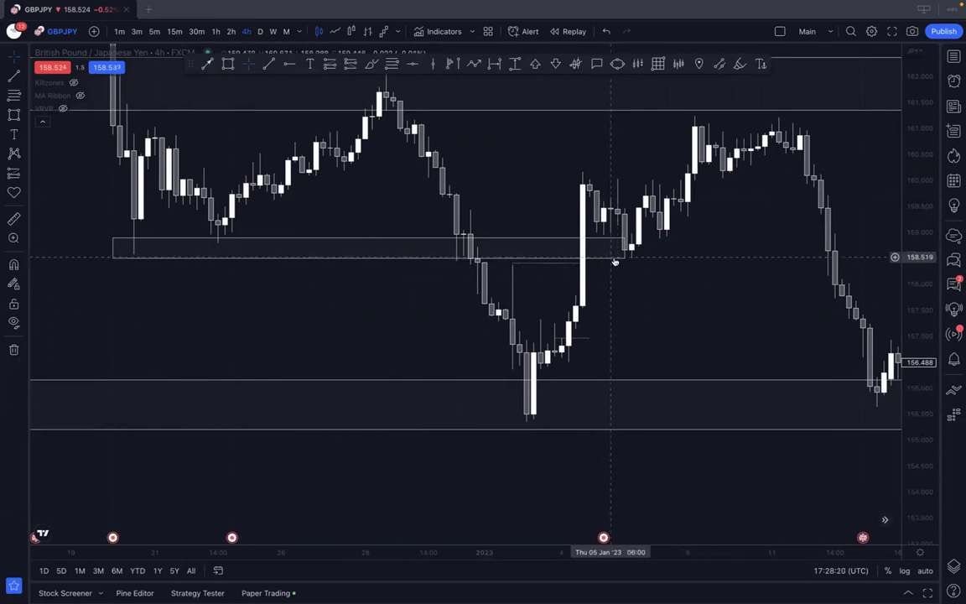
Step: Extend the rectangle zone to 6 Jan '23 with its lower edge at 158.54, and delete the rectangle
left_click(615, 259)
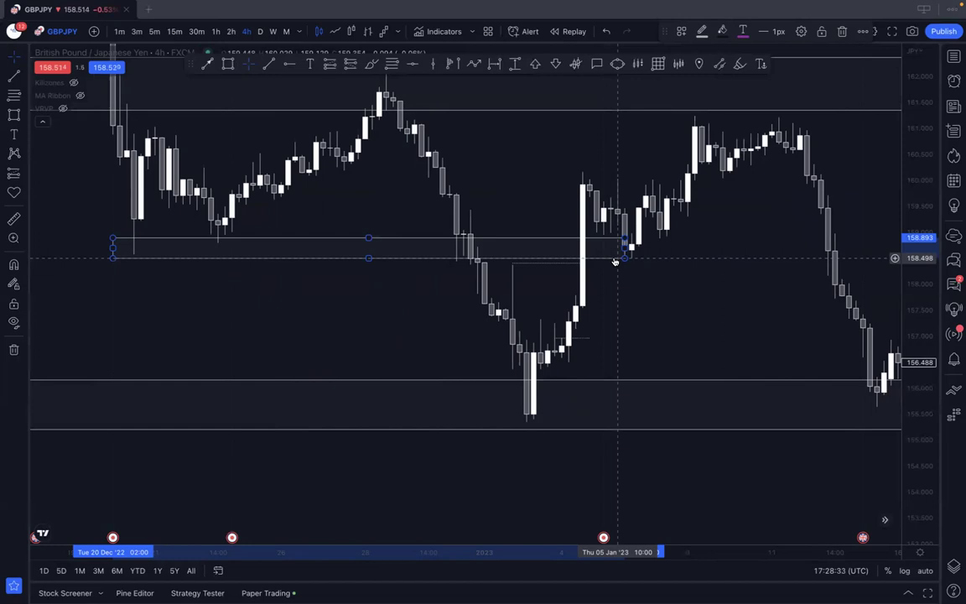
left_click_drag(621, 261, 653, 254)
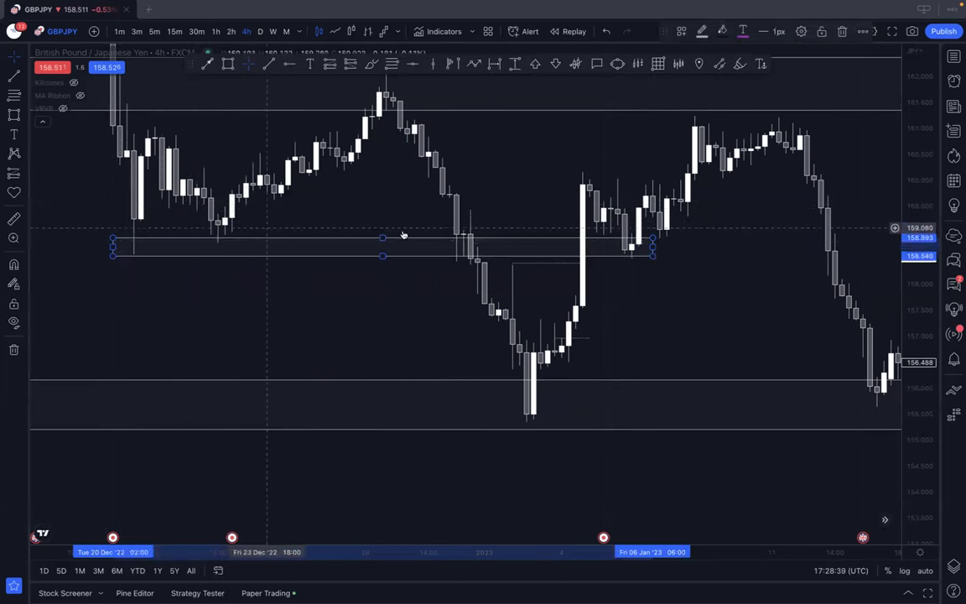
key("Delete")
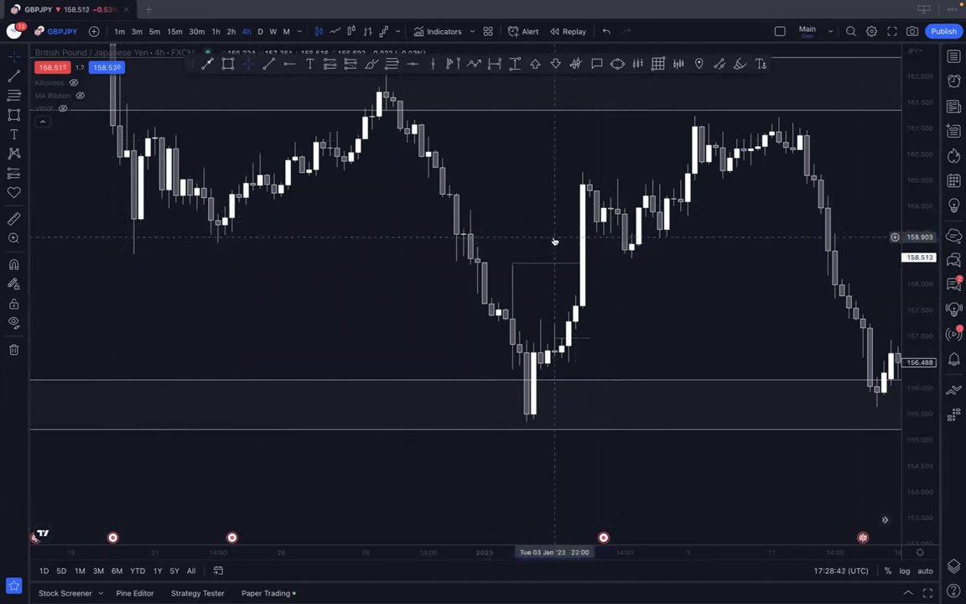
Step: Mark two more lower highs of the late-December decline with horizontal trend lines at about 159.43 and 159.96, reaching the 4 Jan '23 rally
scroll(511, 268, "right", 2)
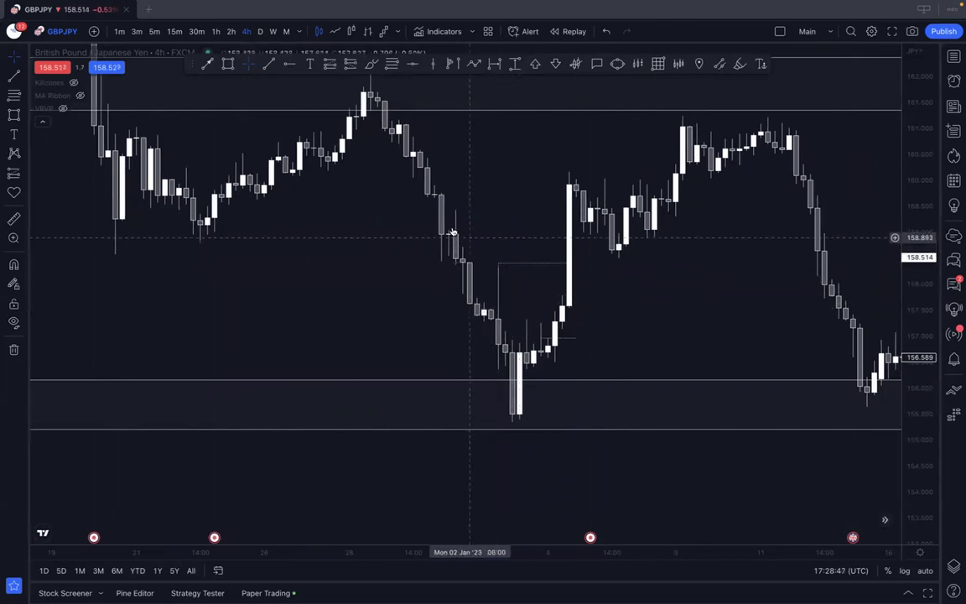
key("alt+t")
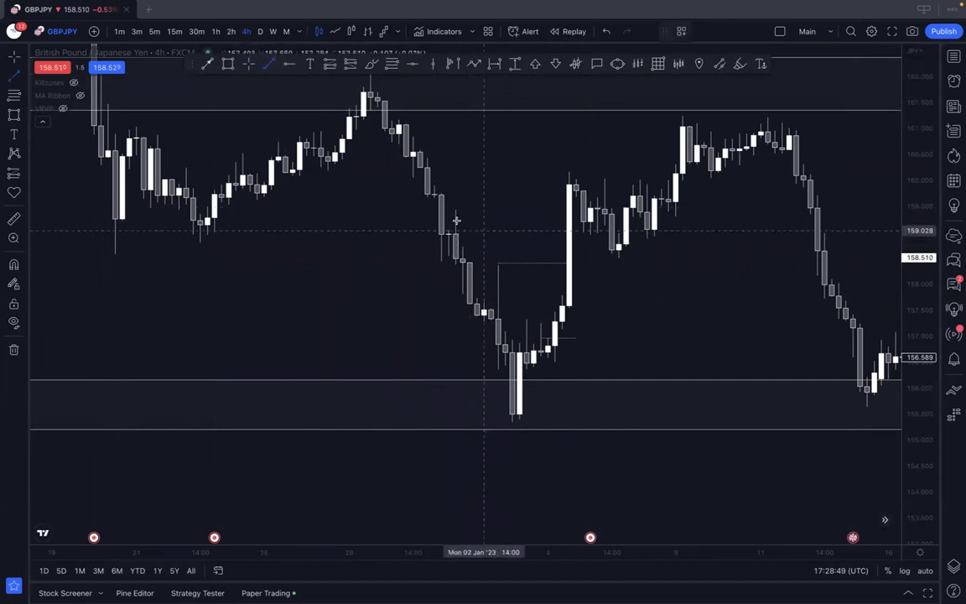
left_click_drag(439, 210, 570, 208)
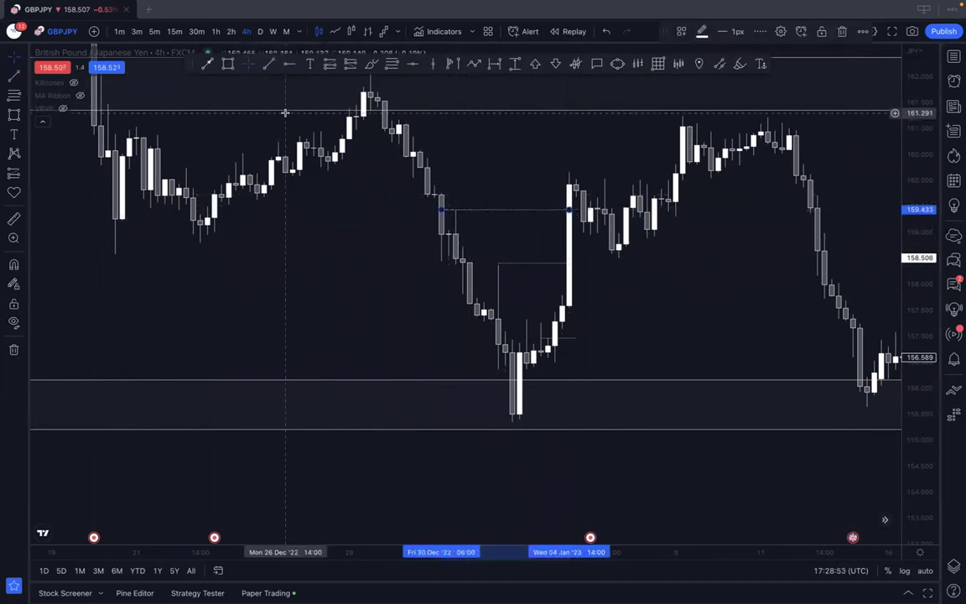
key("Escape")
left_click(427, 184)
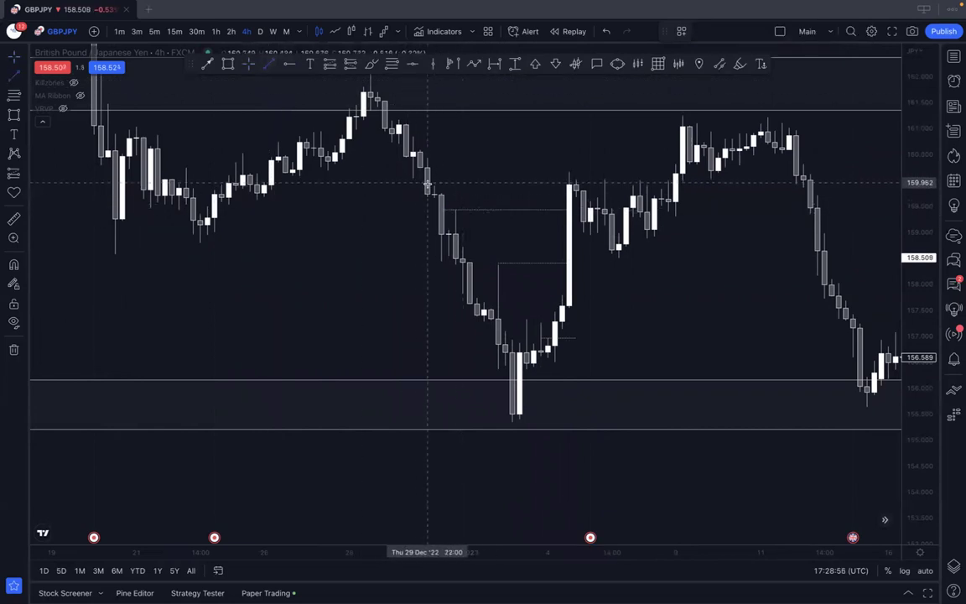
left_click(554, 185)
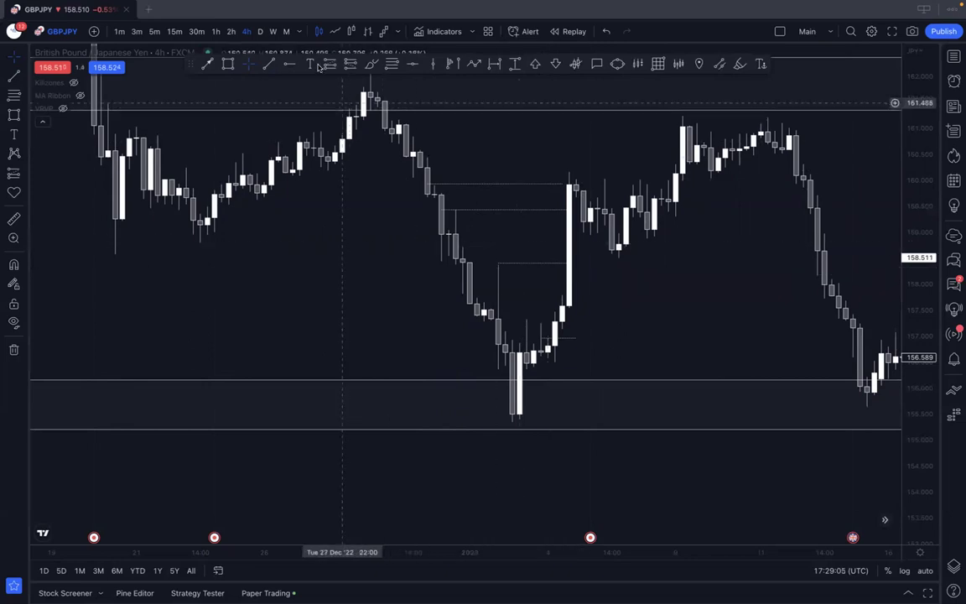
Step: Add a two-line text note reading "Surface - technicals" and "Meaning" in the empty area below the December candles
left_click(260, 271)
type("Su")
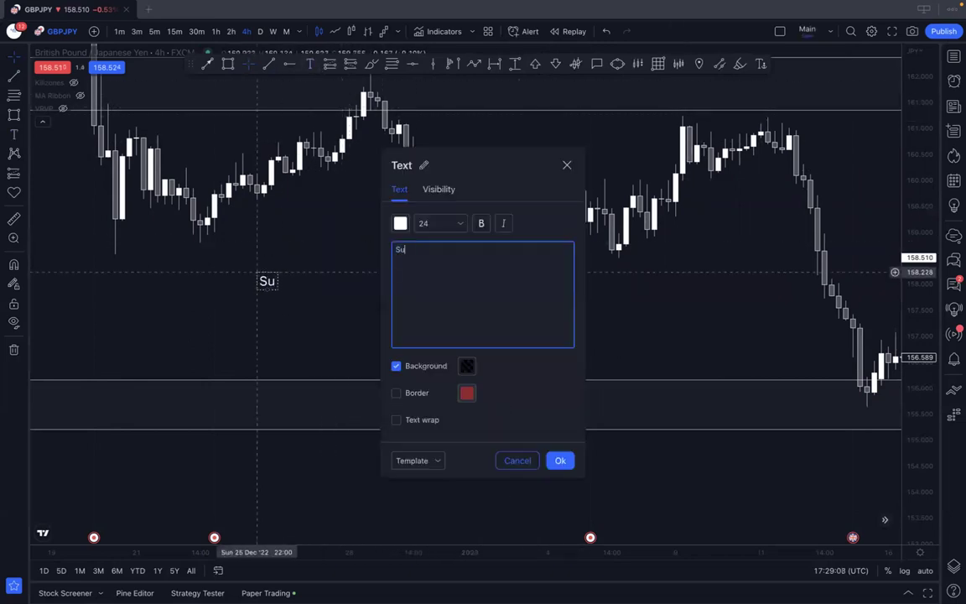
type("rface - tech")
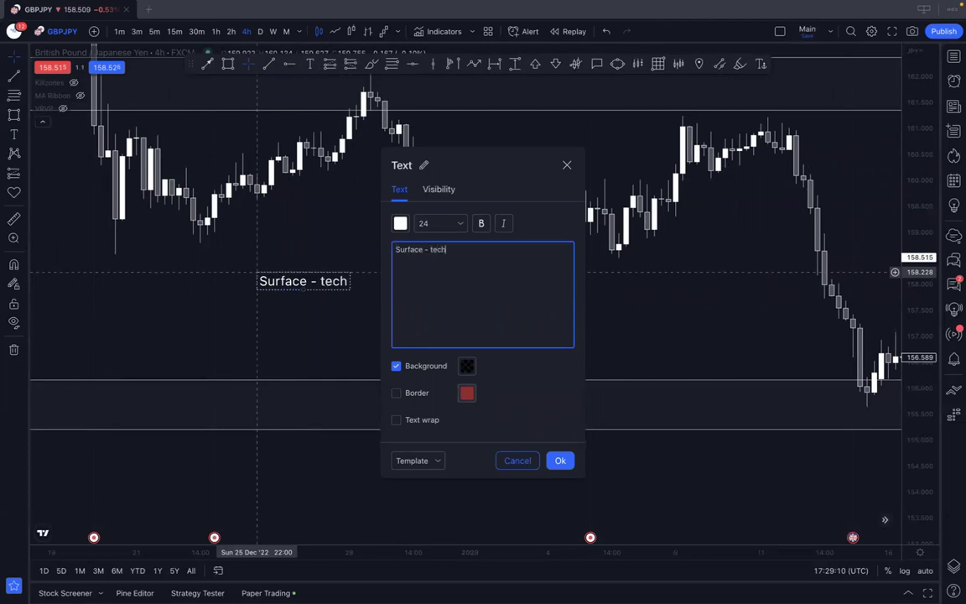
type("nicals")
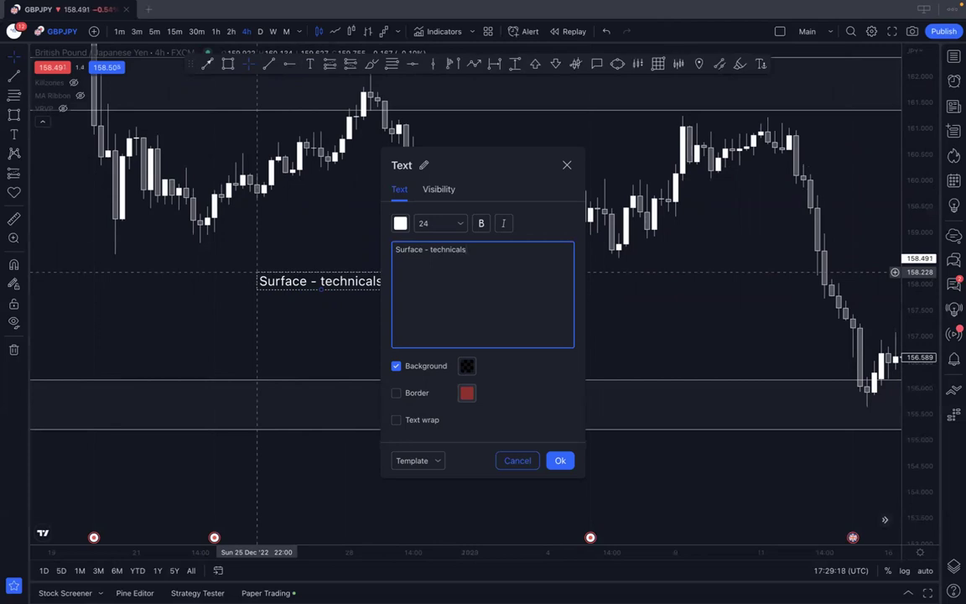
key("Return")
type("Meaning")
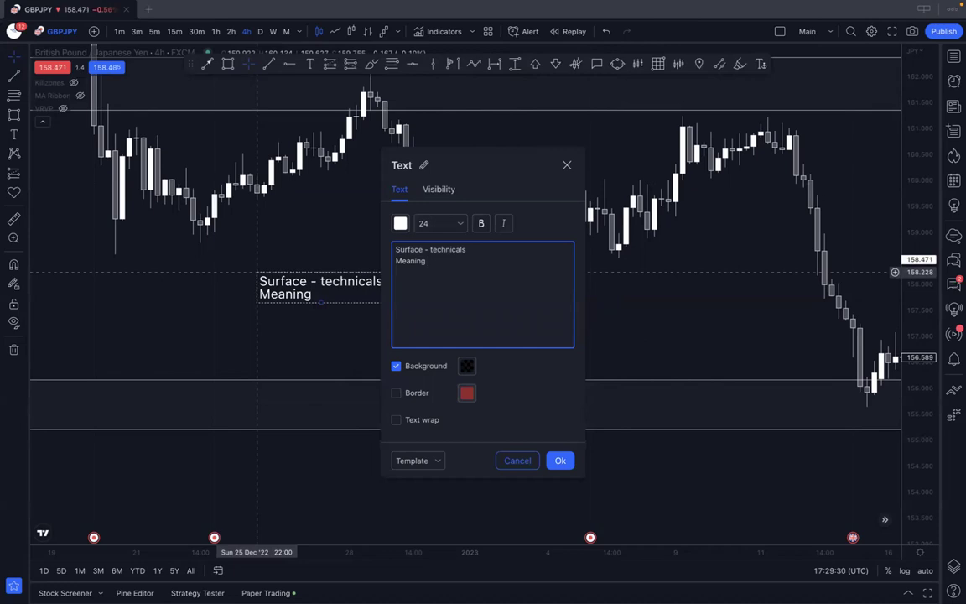
left_click(554, 459)
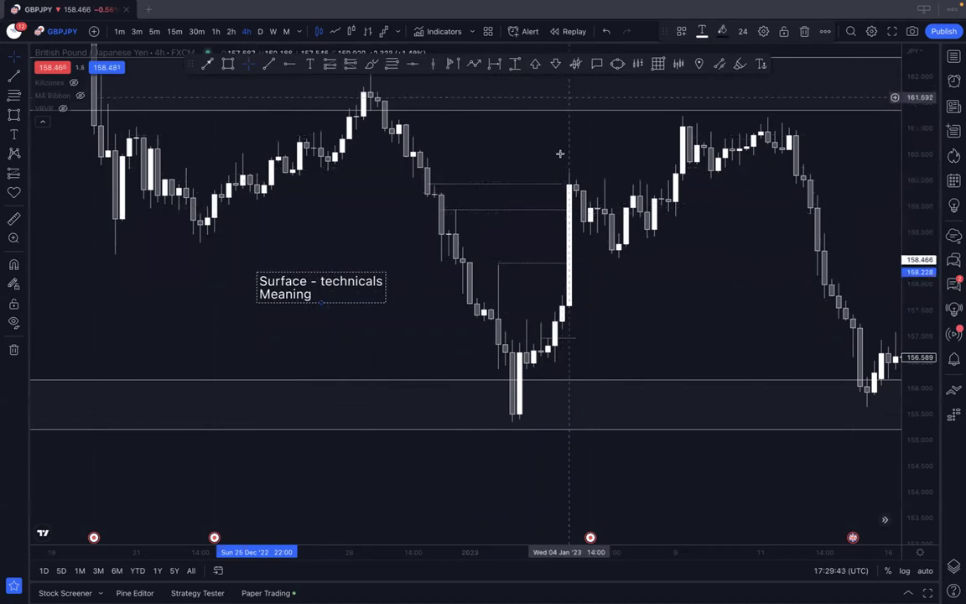
left_click_drag(499, 134, 578, 12)
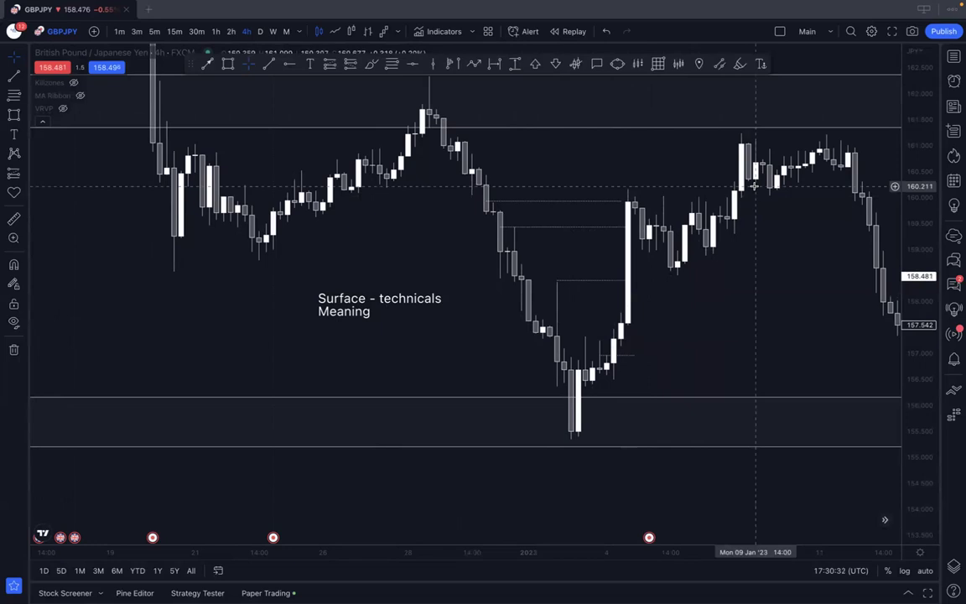
scroll(576, 369, "left", 5)
scroll(575, 369, "down", 5)
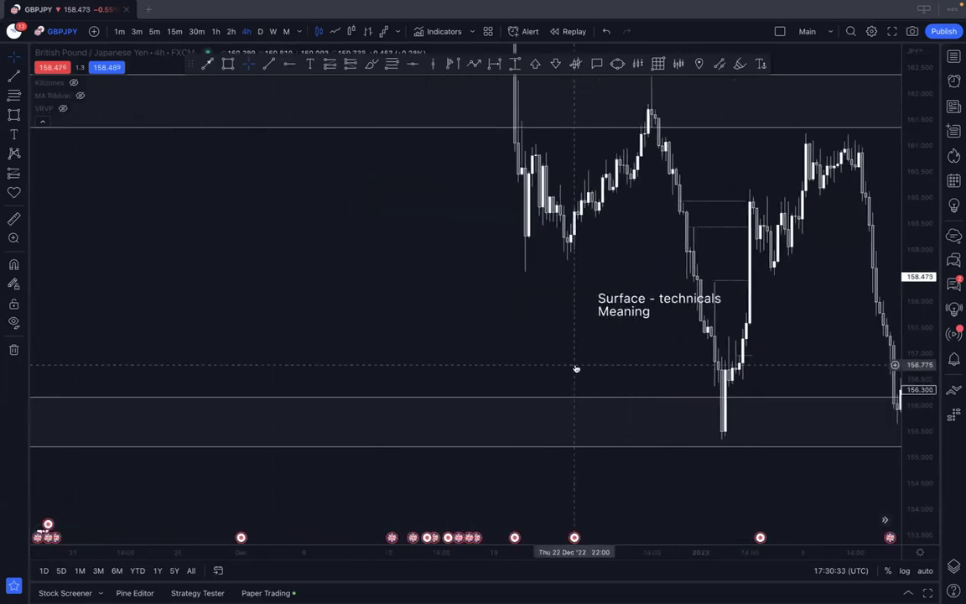